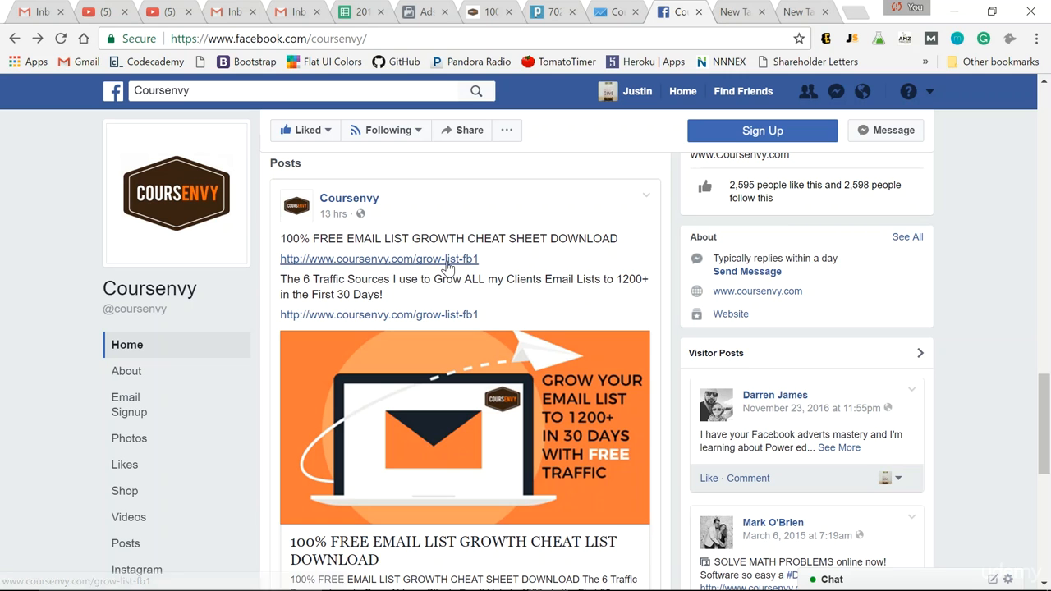
# Switch to the coursenvy.com grow-list-fb1 landing page and examine its sign-up form and Facebook Like button.
pyautogui.click(481, 9)
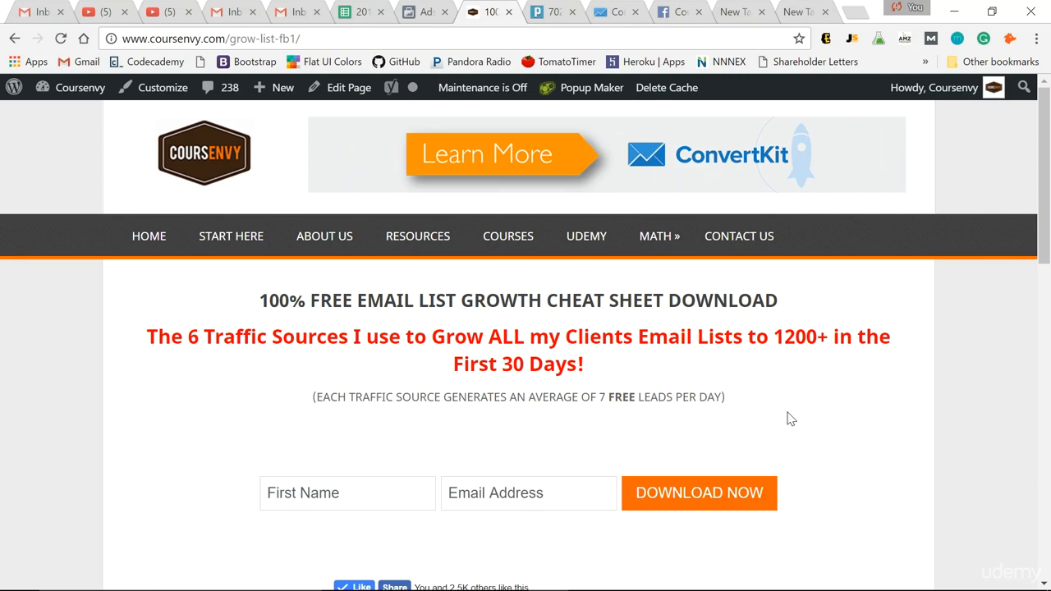
pyautogui.scroll(-1, 877, 421)
pyautogui.scroll(-3, 876, 422)
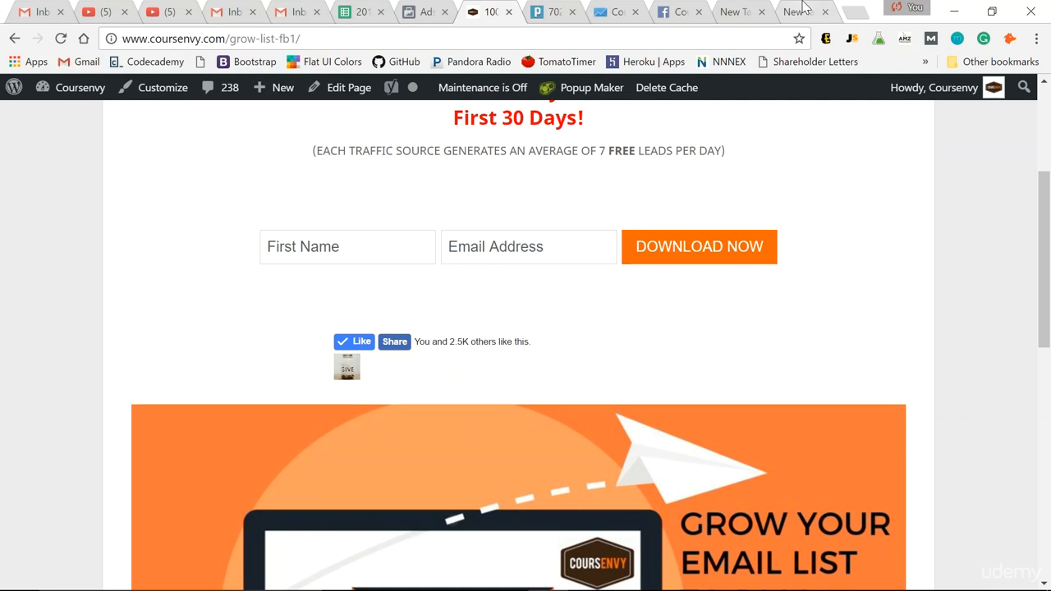
# Switch to the Facebook developers Like Button documentation and go to the Like Button Configurator.
pyautogui.click(728, 10)
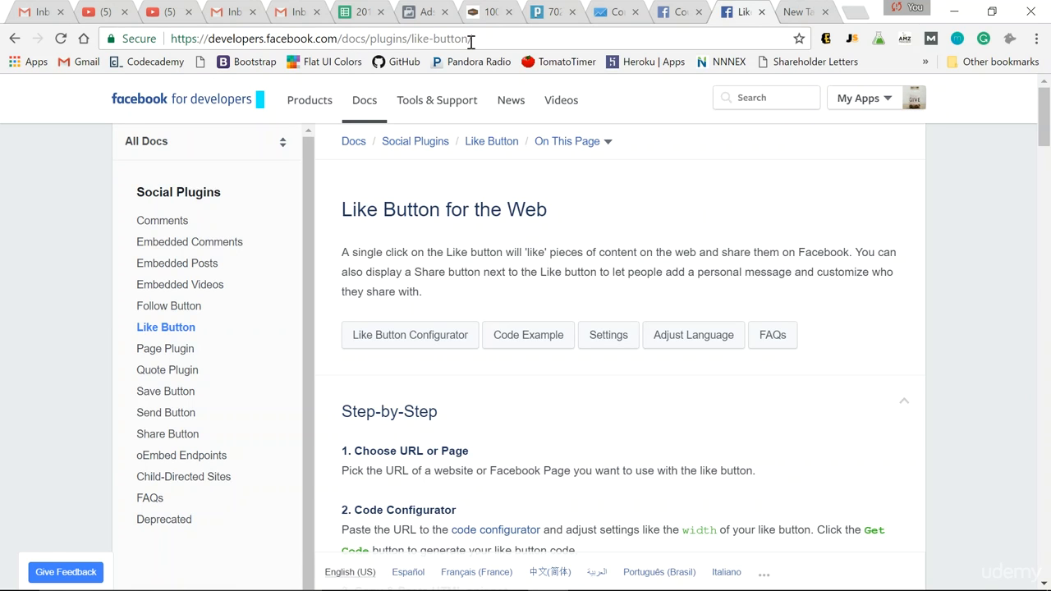
pyautogui.scroll(-1, 501, 270)
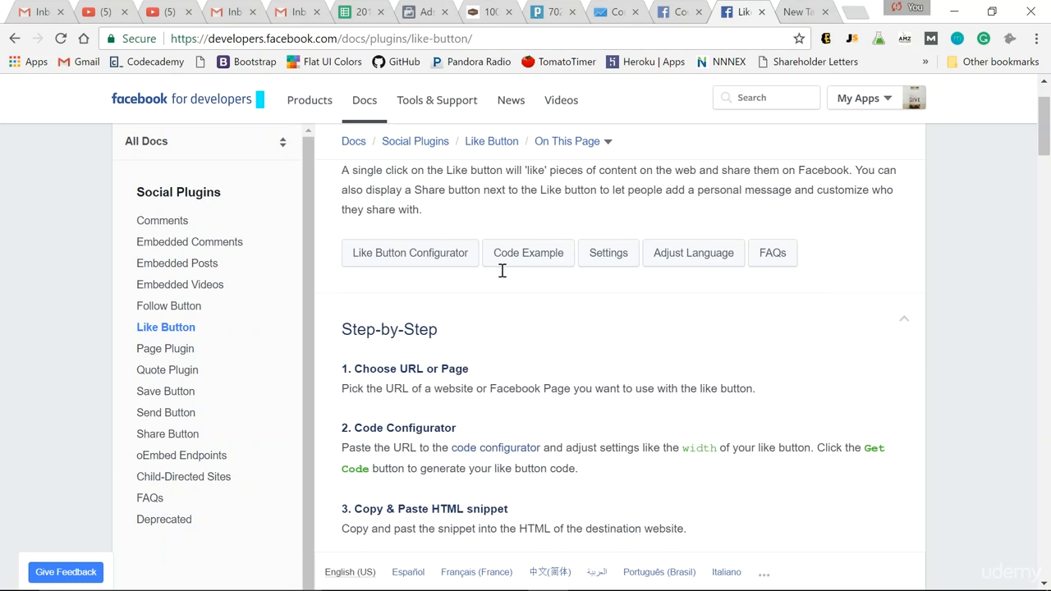
pyautogui.scroll(-1, 457, 285)
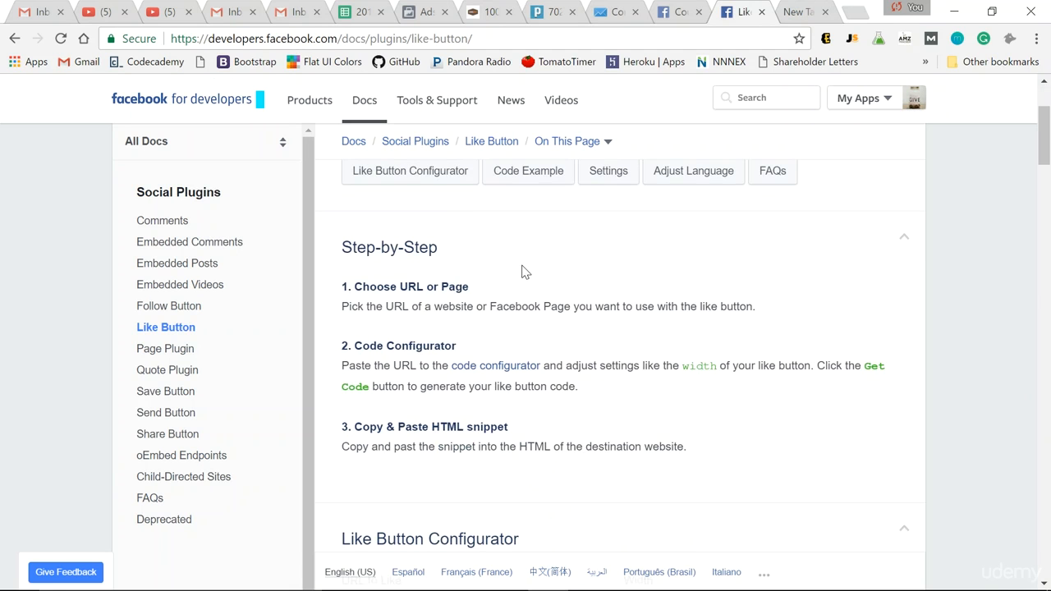
pyautogui.scroll(-3, 524, 271)
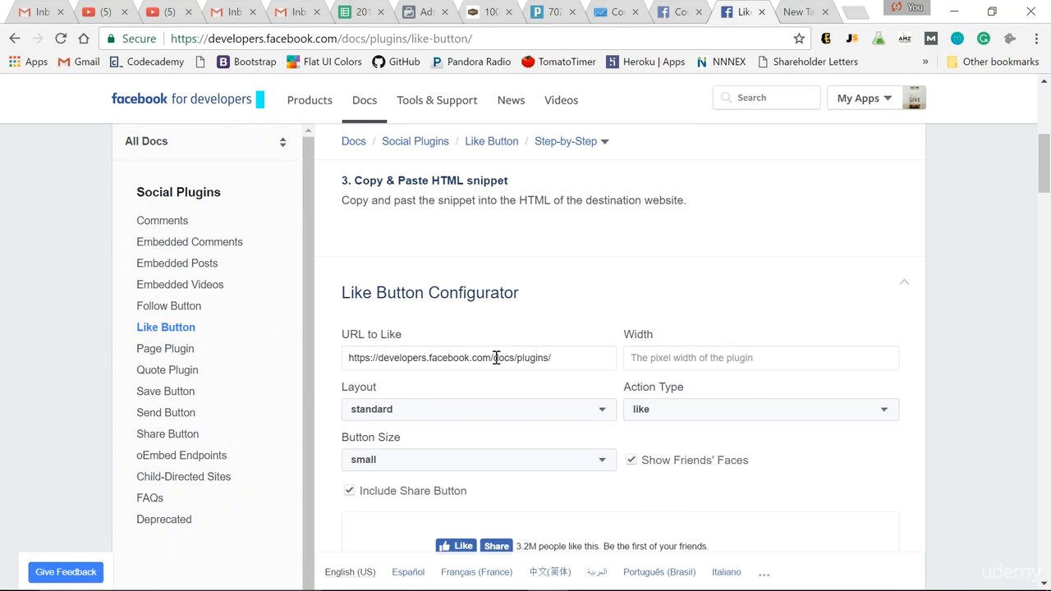
pyautogui.scroll(-1, 496, 358)
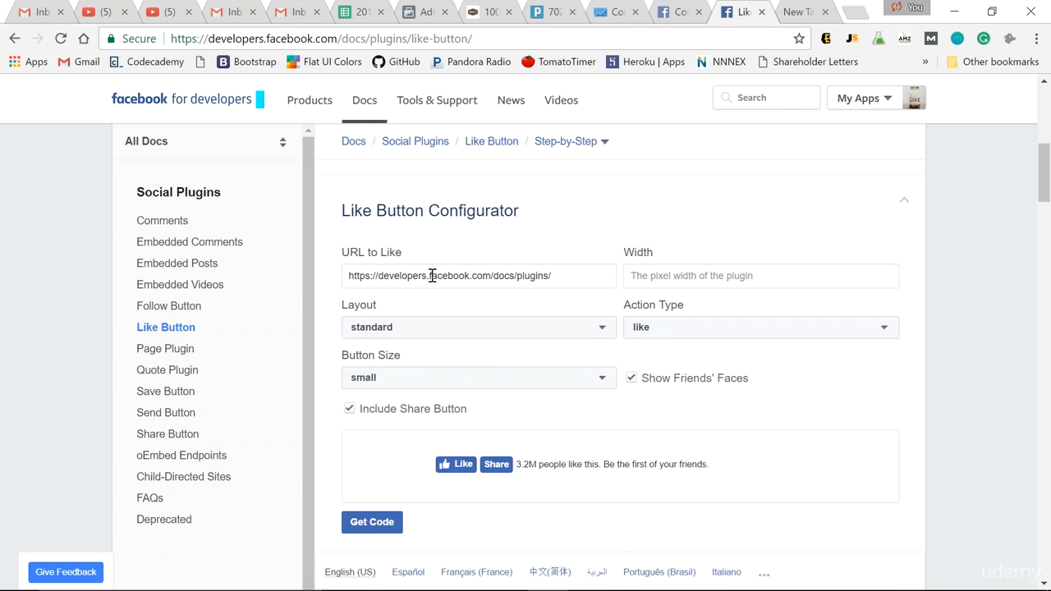
pyautogui.moveTo(430, 274); pyautogui.dragTo(408, 274)
pyautogui.doubleClick(404, 274)
pyautogui.press('Delete')
pyautogui.press('Delete')
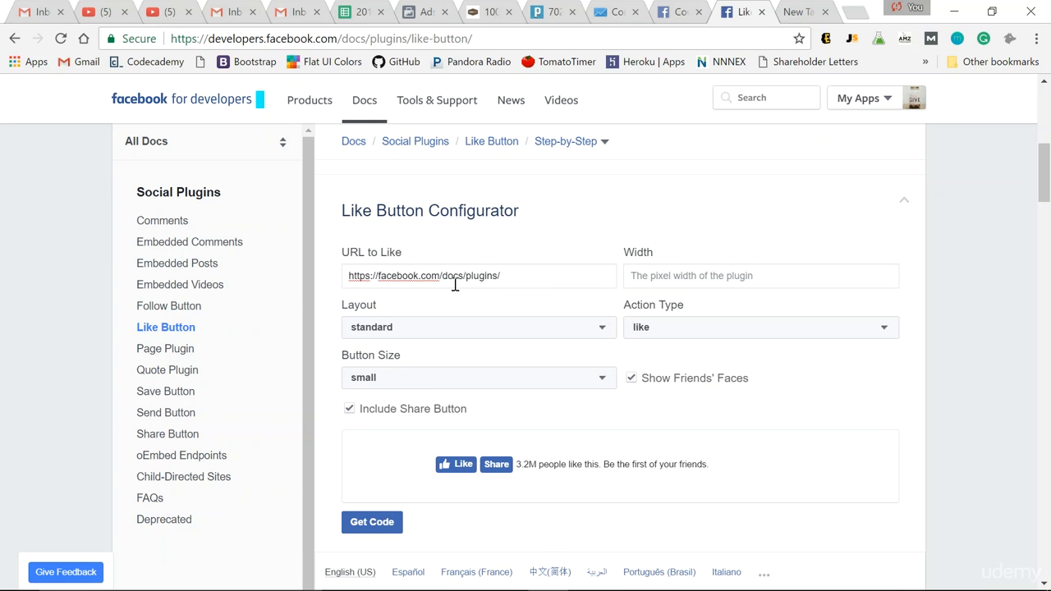
pyautogui.moveTo(442, 278); pyautogui.dragTo(572, 278)
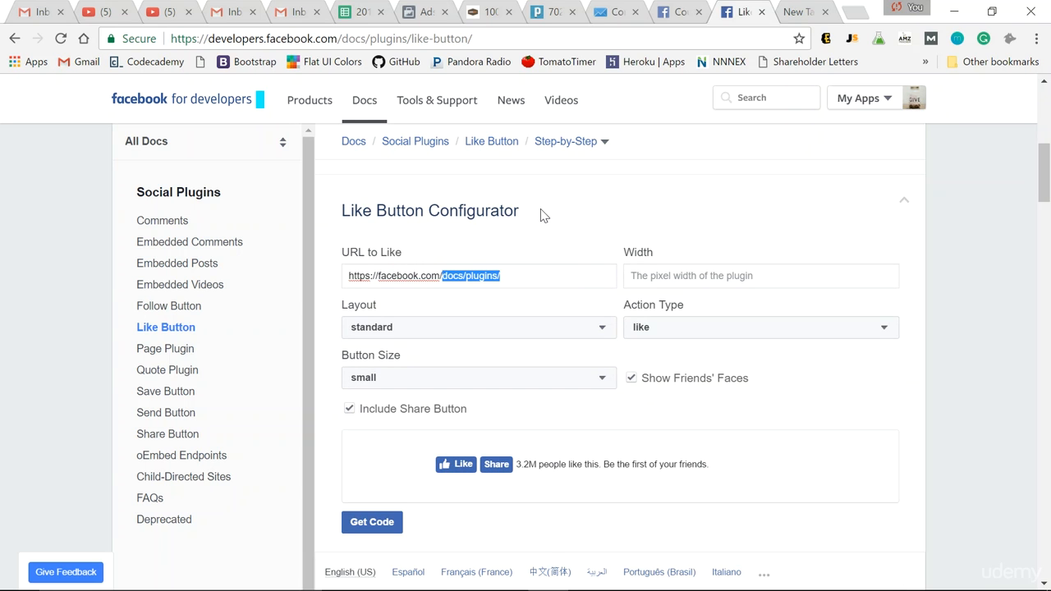
pyautogui.write('nike')
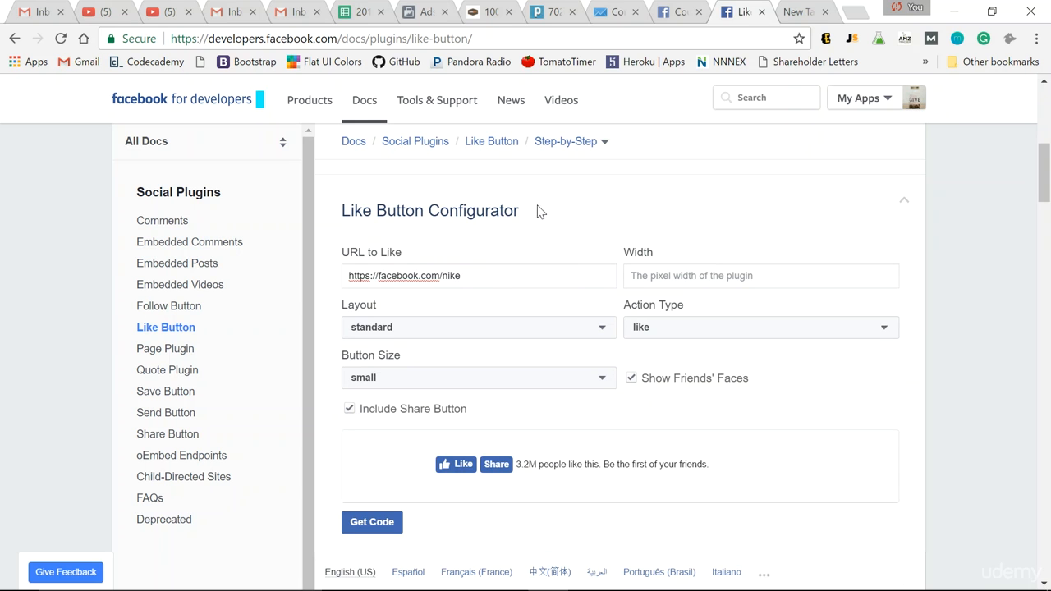
pyautogui.click(501, 530)
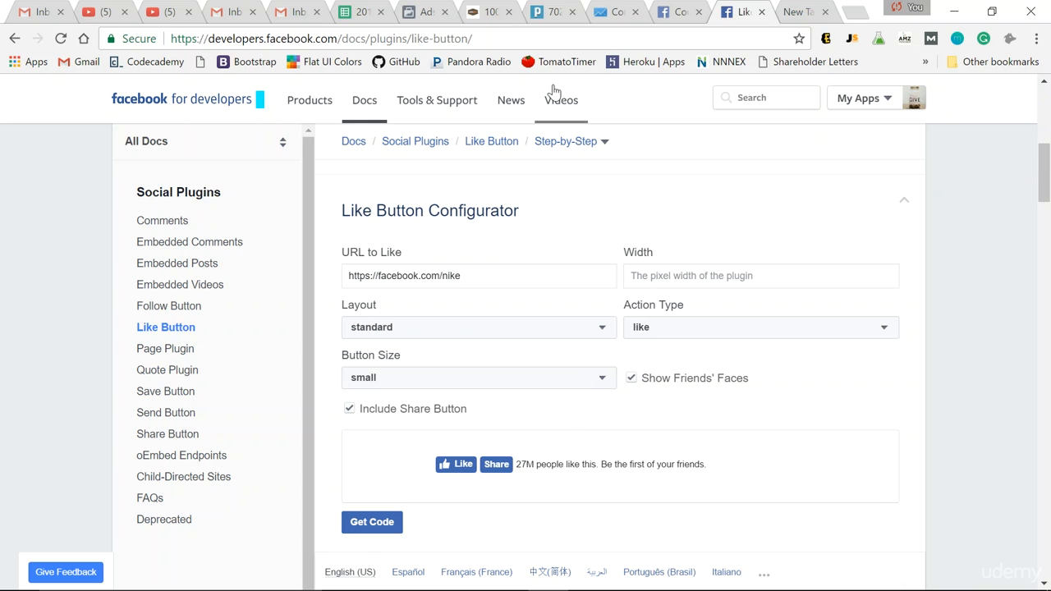
# Return to the grow-list-fb1 landing page and examine the Like button placed above the promotional image.
pyautogui.click(493, 10)
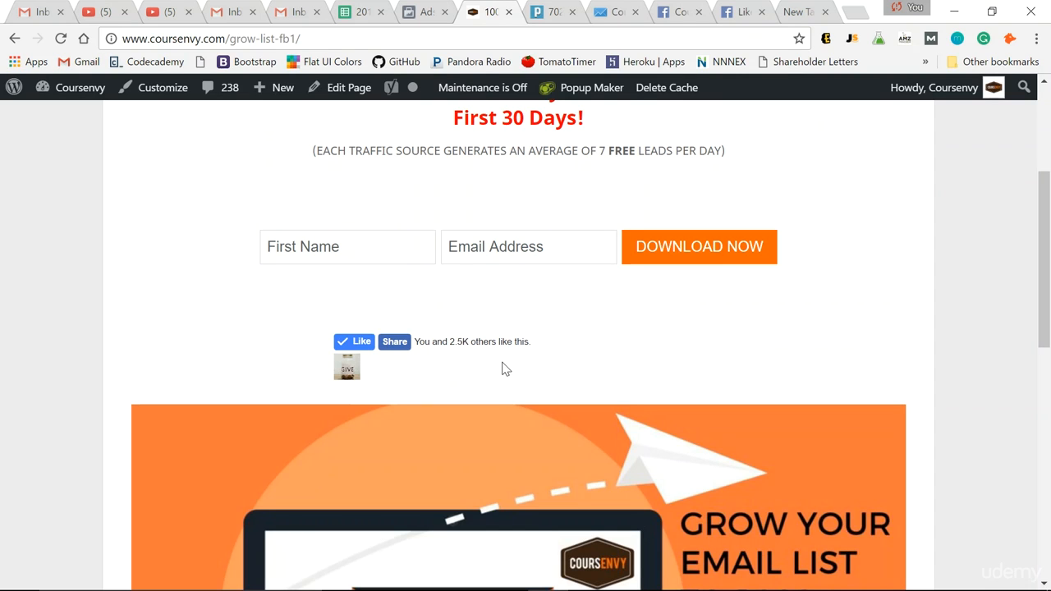
pyautogui.scroll(-1, 718, 301)
pyautogui.scroll(1, 575, 324)
pyautogui.scroll(-2, 624, 364)
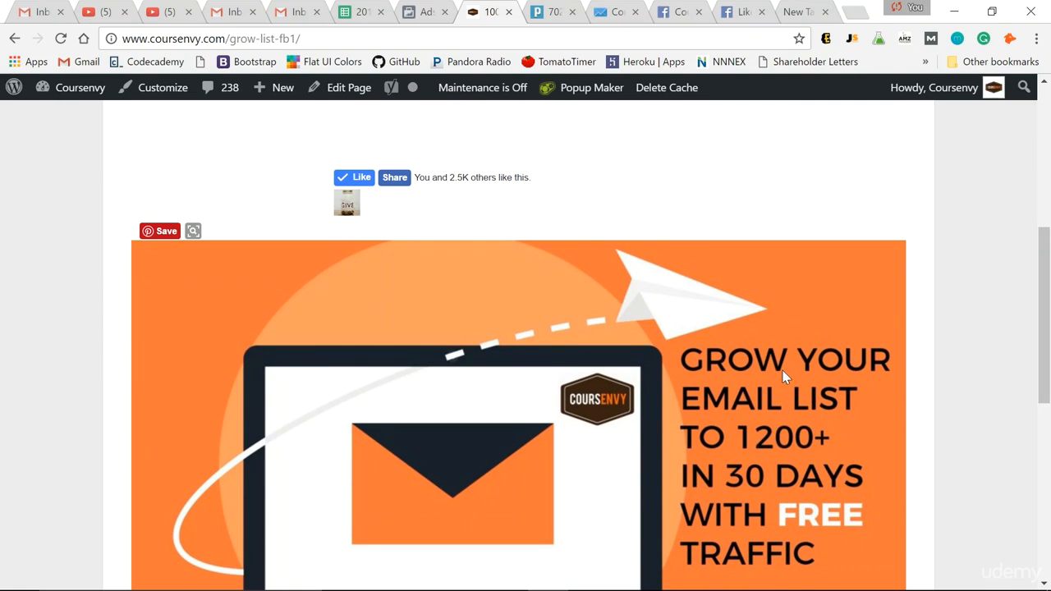
# Switch to the Coursenvy Facebook page and open the boost settings for the email list growth cheat sheet post.
pyautogui.click(669, 12)
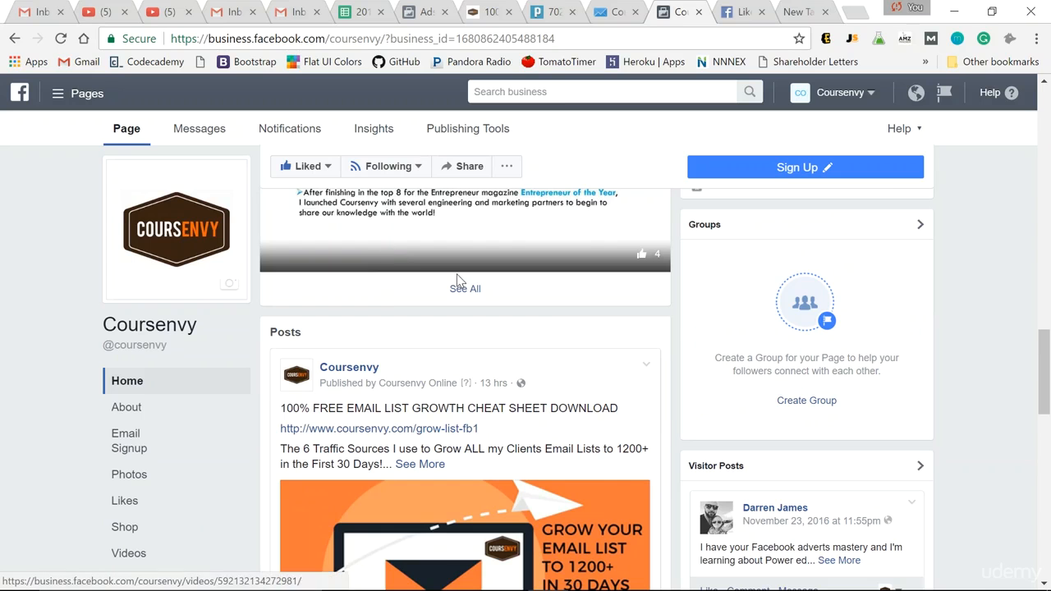
pyautogui.scroll(-2, 476, 390)
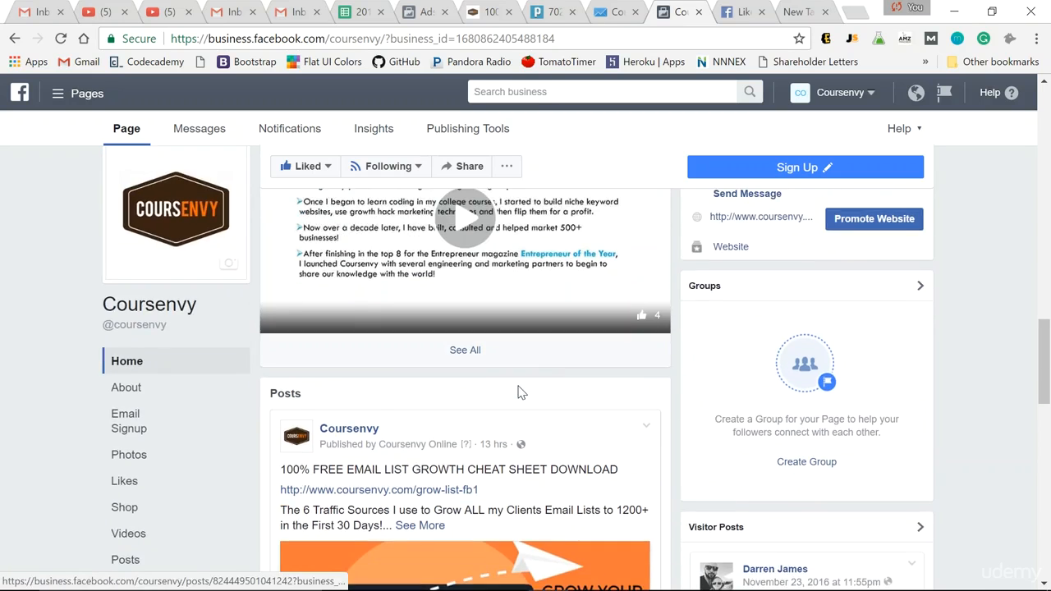
pyautogui.scroll(-2, 530, 349)
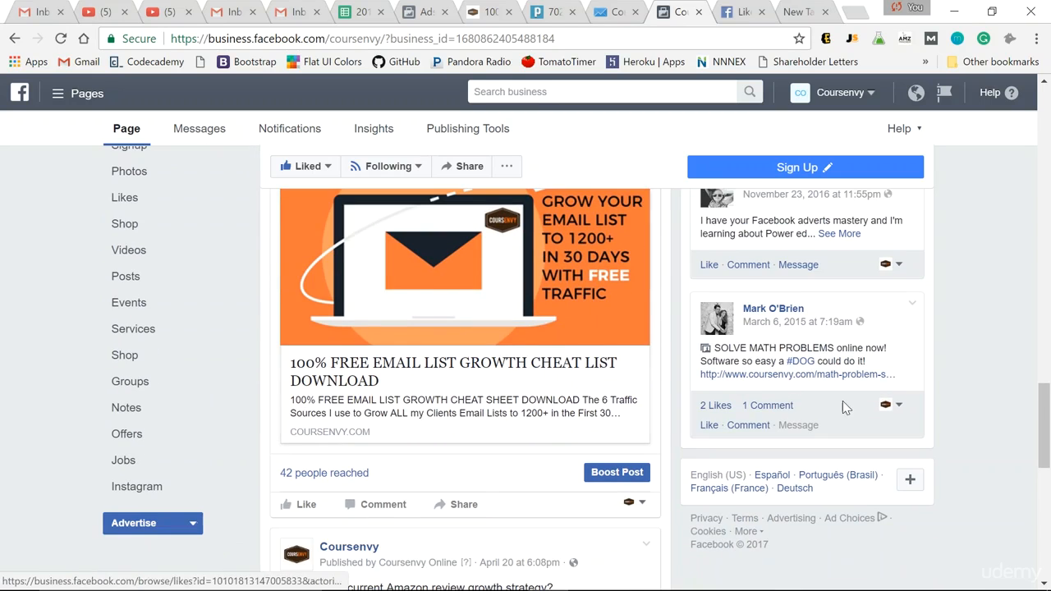
pyautogui.click(632, 475)
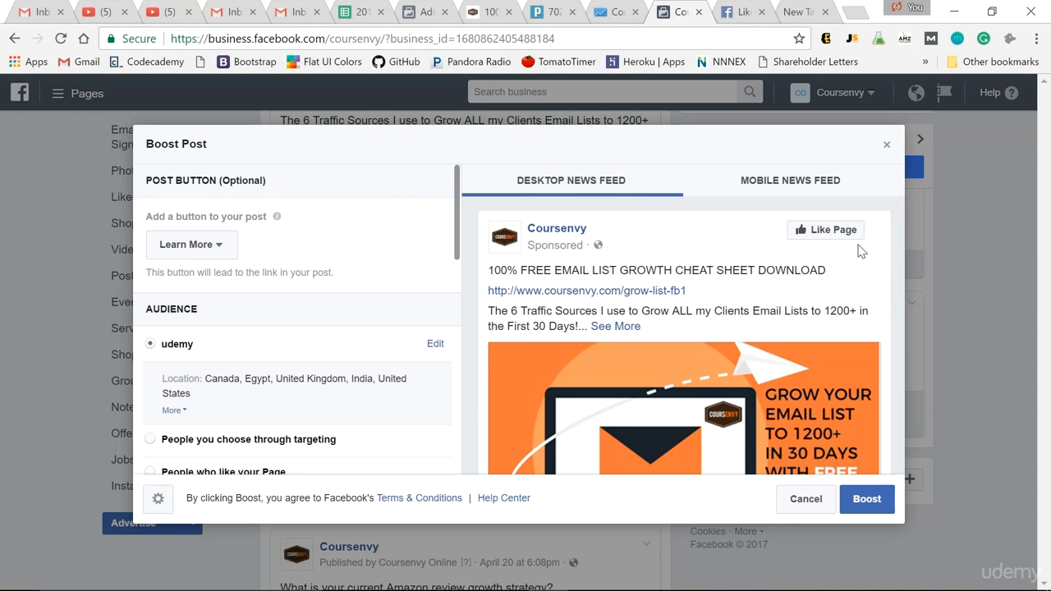
# Review the boosted post's desktop preview and the available call-to-action button choices.
pyautogui.scroll(-2, 741, 354)
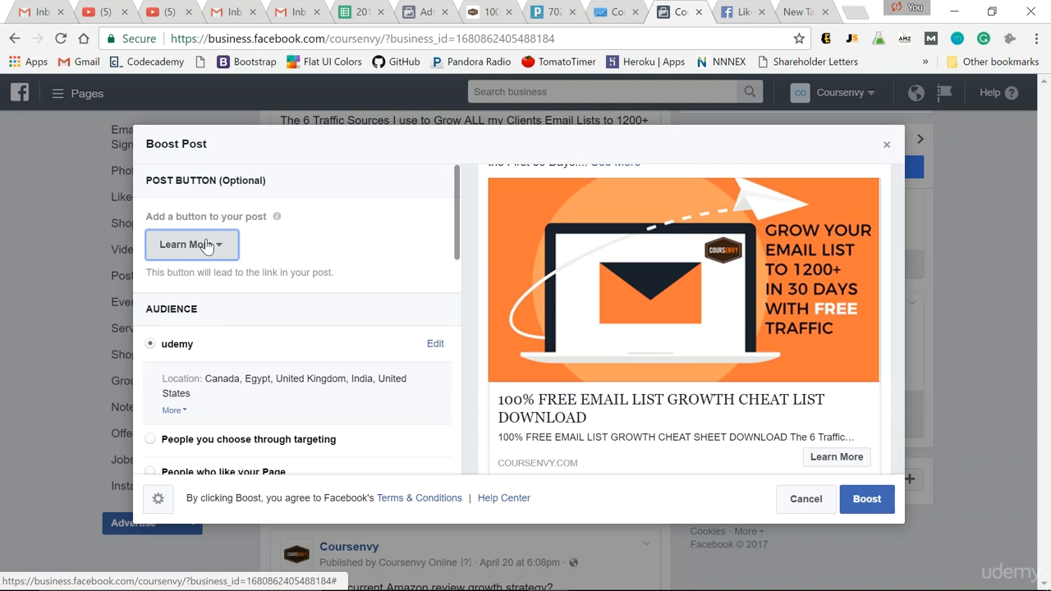
pyautogui.click(174, 246)
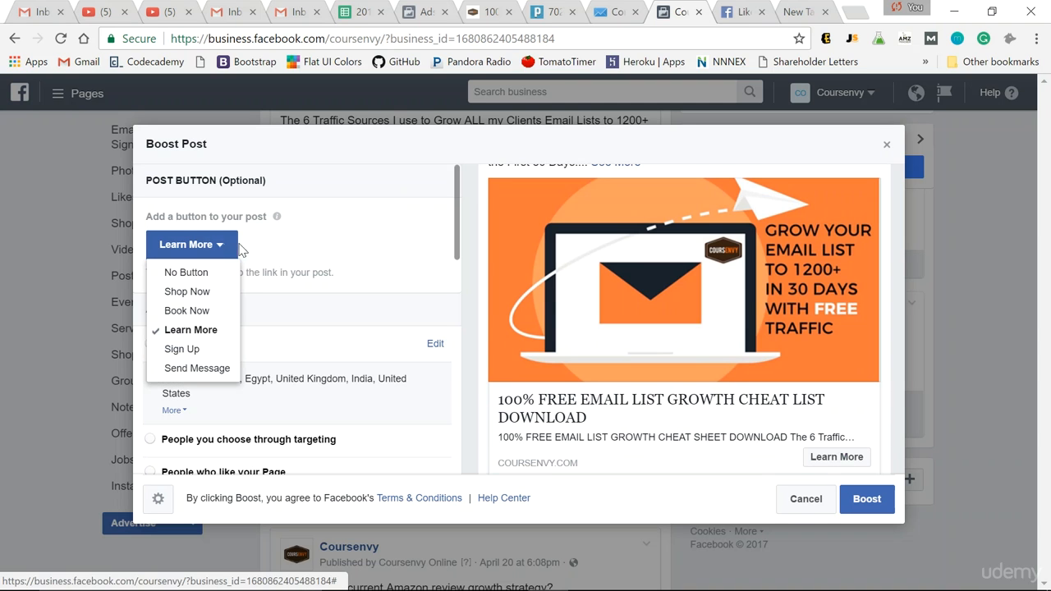
pyautogui.click(313, 244)
# Review the boost's audience, budget and duration options, and cancel the promotion.
pyautogui.scroll(-2, 309, 244)
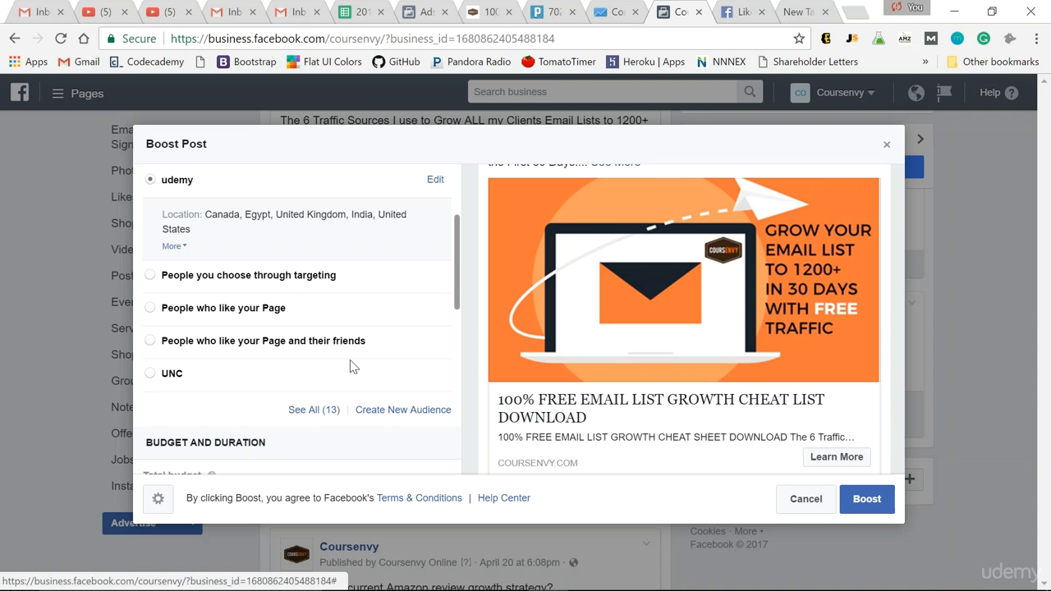
pyautogui.scroll(-1, 301, 348)
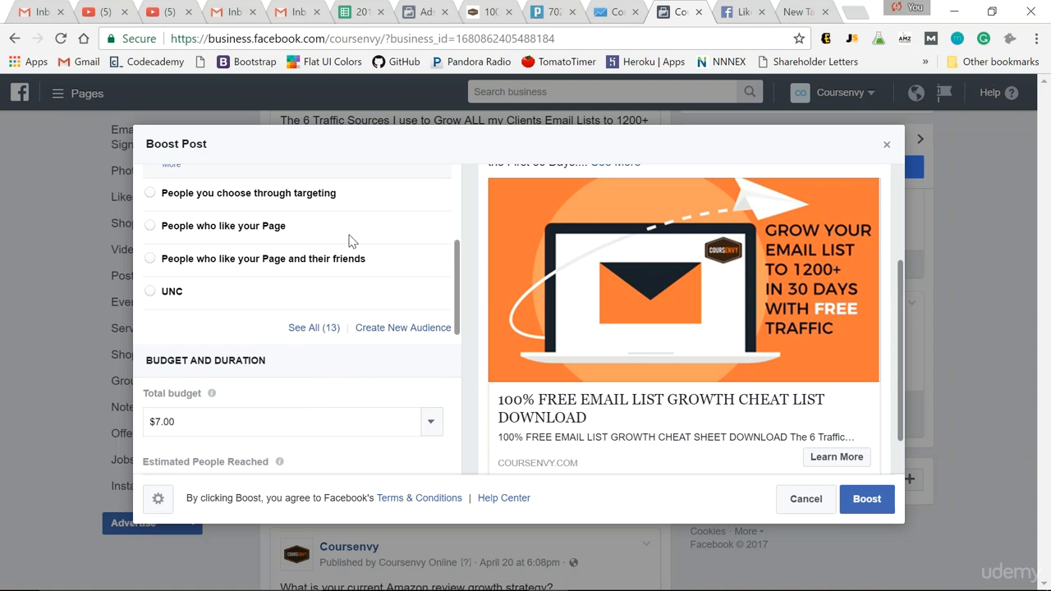
pyautogui.scroll(-3, 383, 270)
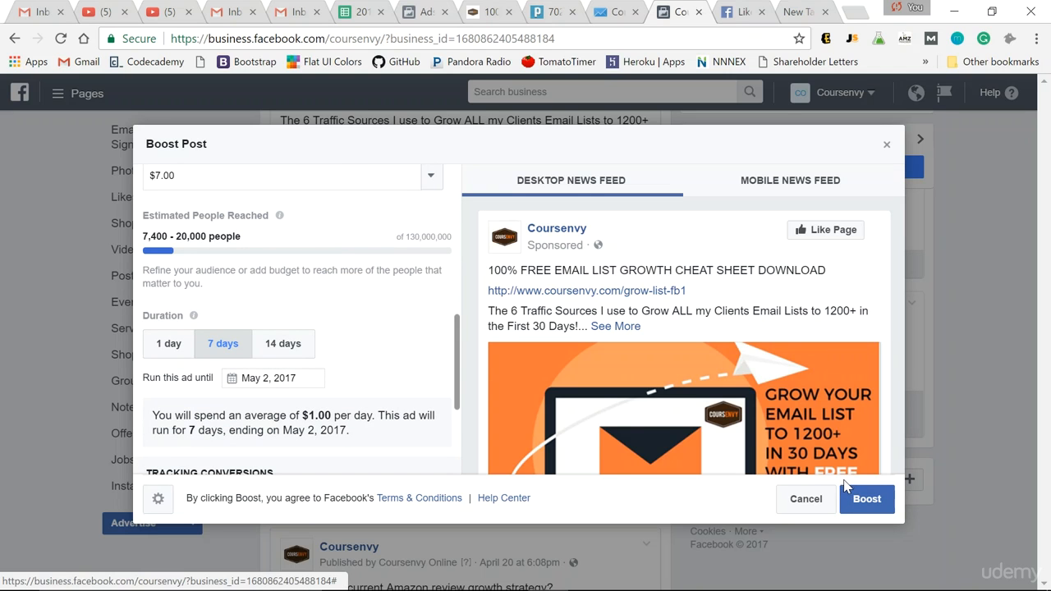
pyautogui.click(887, 144)
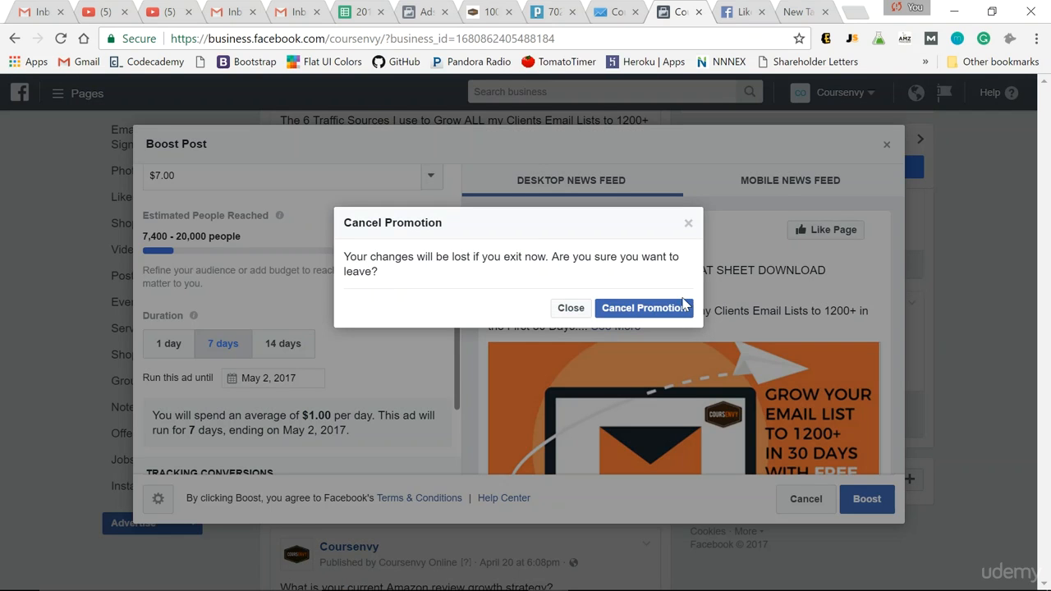
pyautogui.click(662, 308)
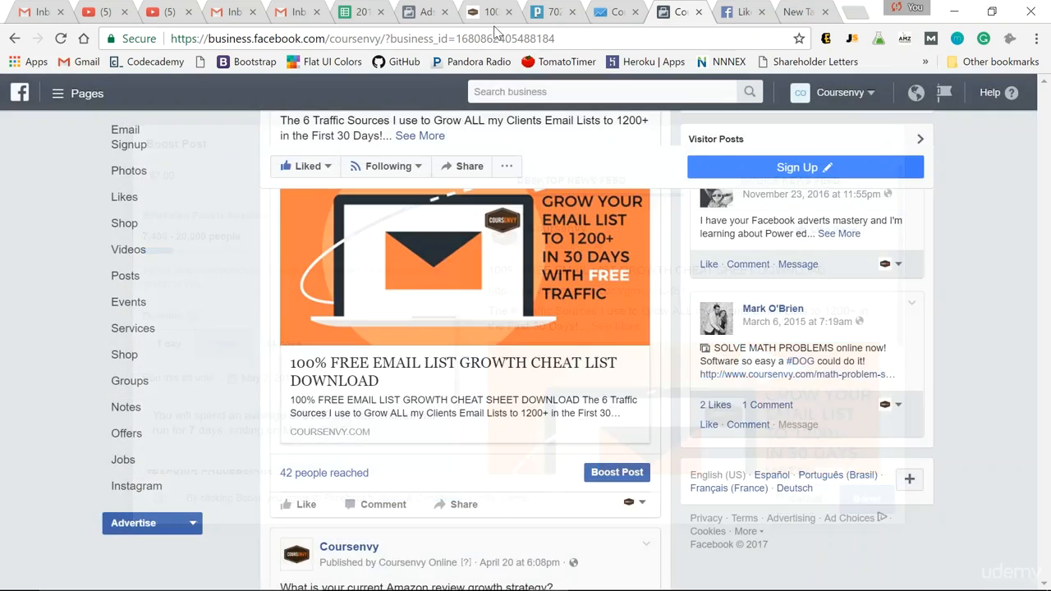
# Switch to Ads Manager and create a post engagement campaign named "Post Engagement - email Growth Cheat Sheet LEAD".
pyautogui.click(427, 12)
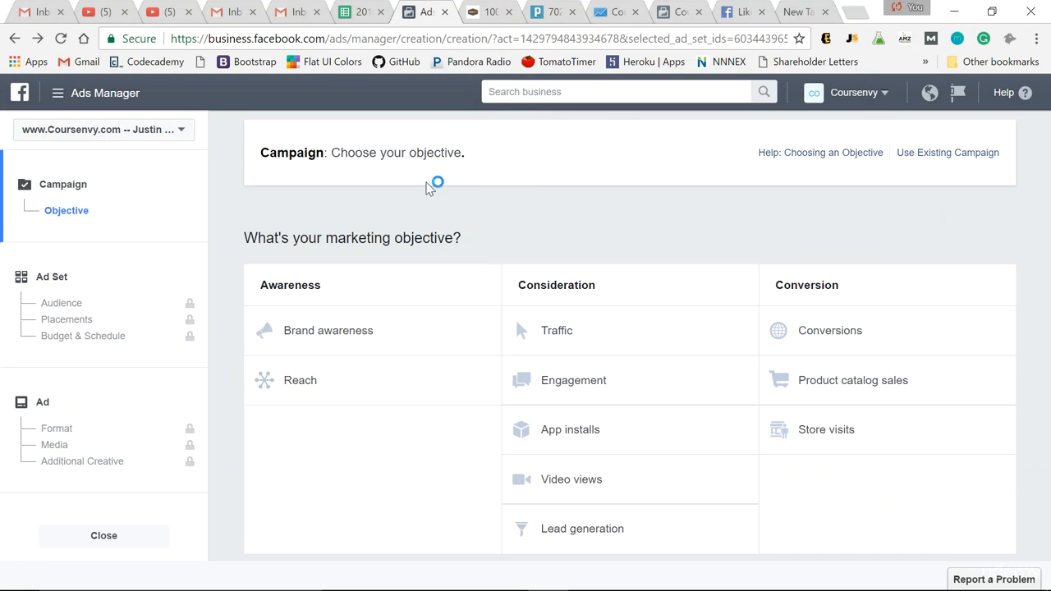
pyautogui.click(612, 384)
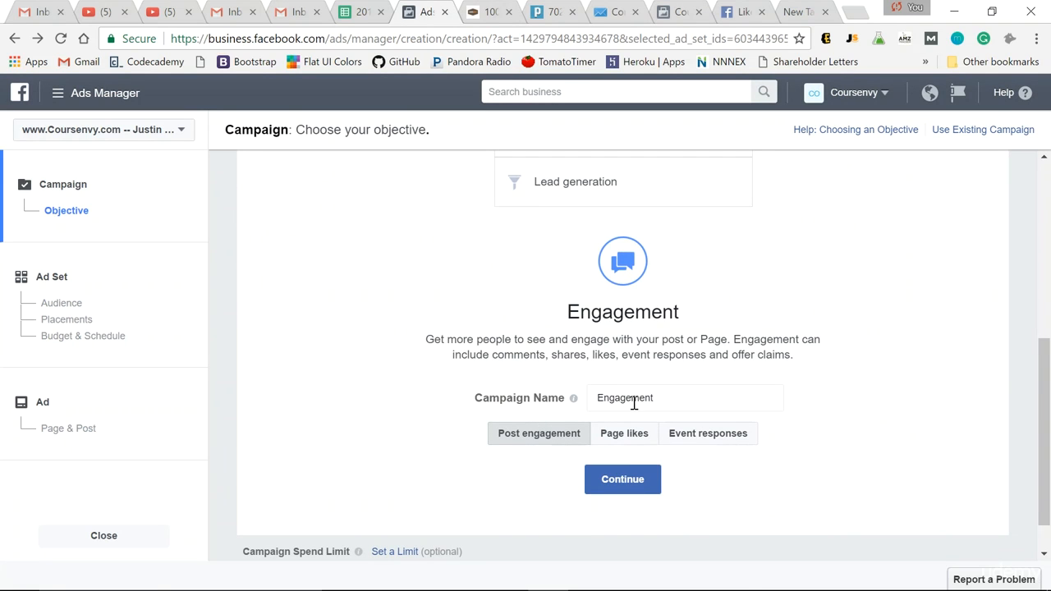
pyautogui.click(634, 399)
pyautogui.hotkey('ctrl', 'a')
pyautogui.write('Post Engagement - email Growth Cheat Sheet LEAD')
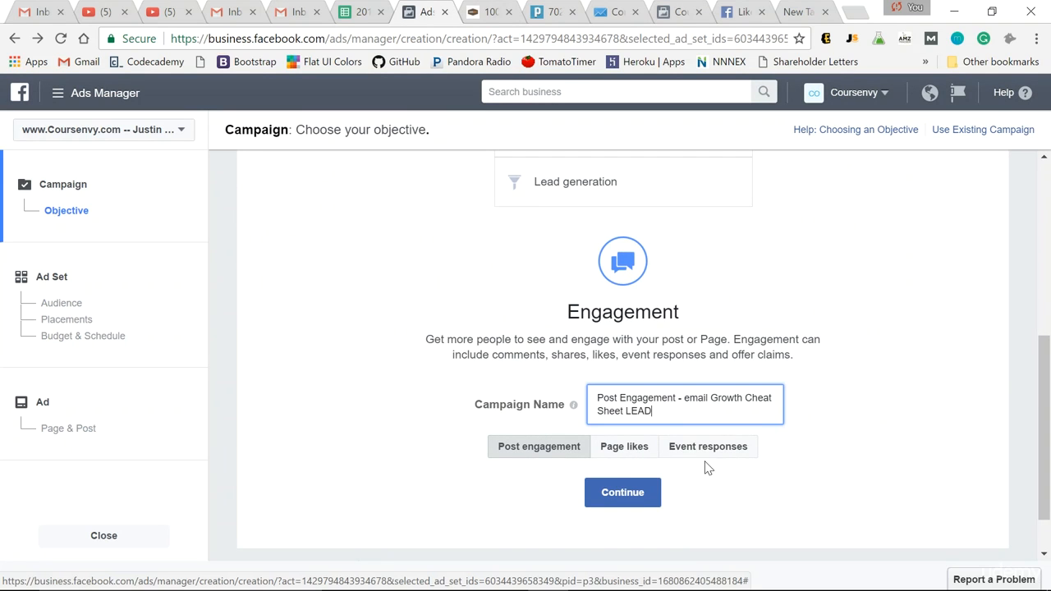
pyautogui.click(621, 495)
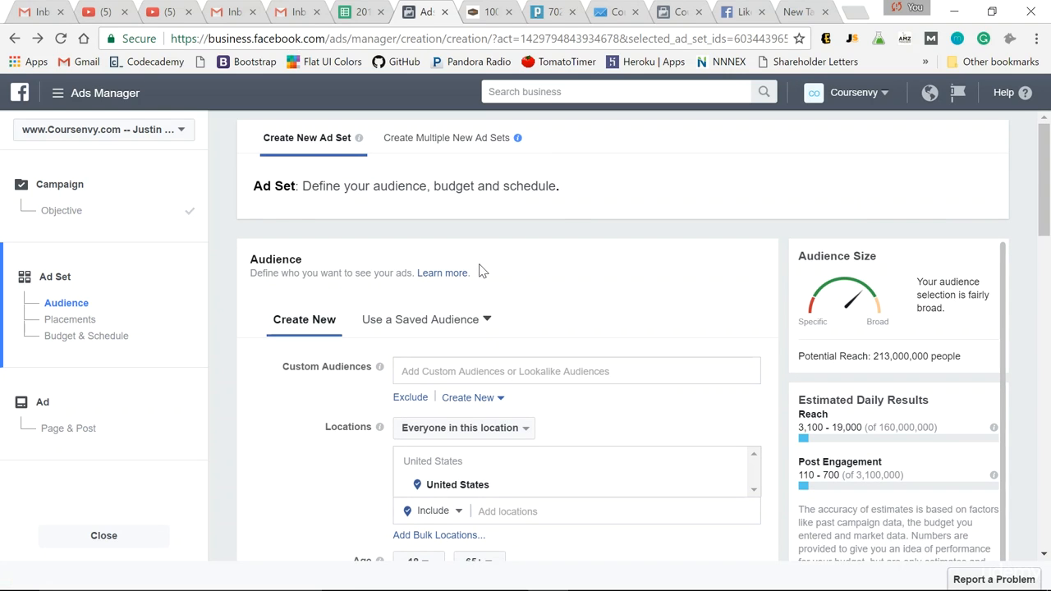
# Add Australia to the ad set's audience locations.
pyautogui.scroll(-1, 338, 403)
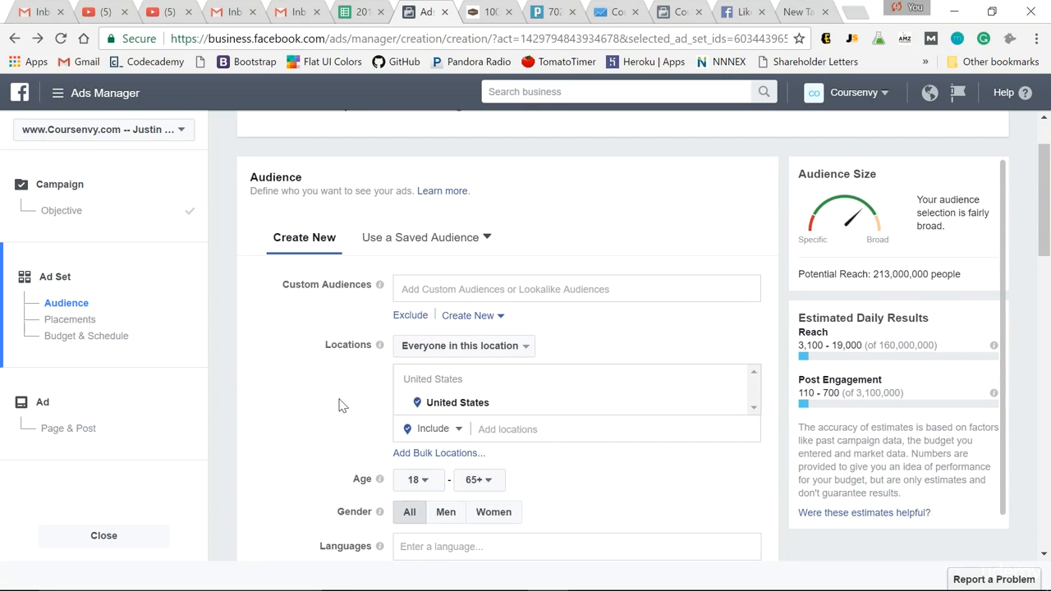
pyautogui.scroll(-2, 529, 359)
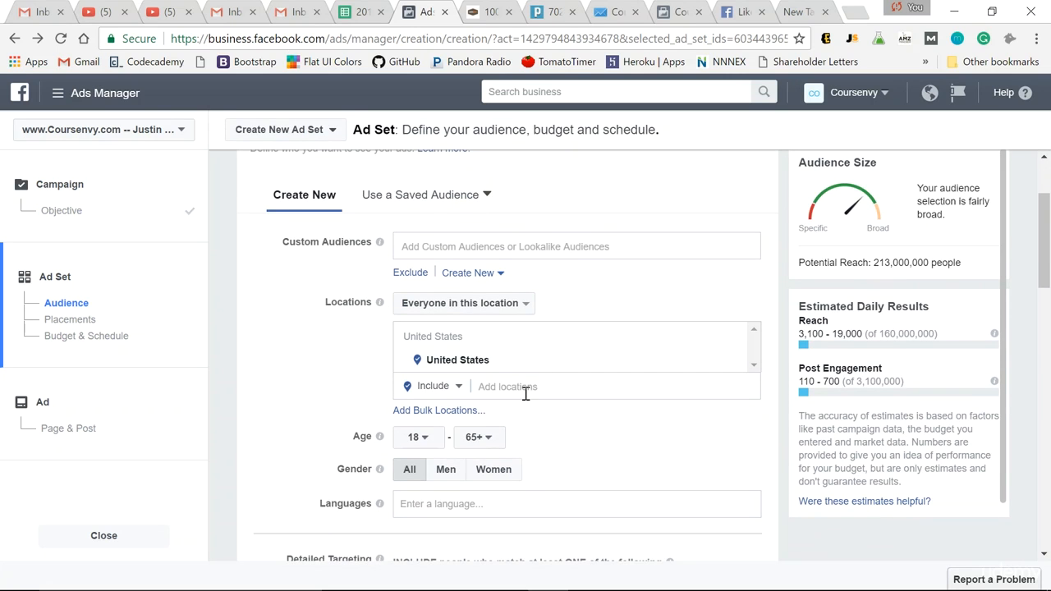
pyautogui.click(524, 388)
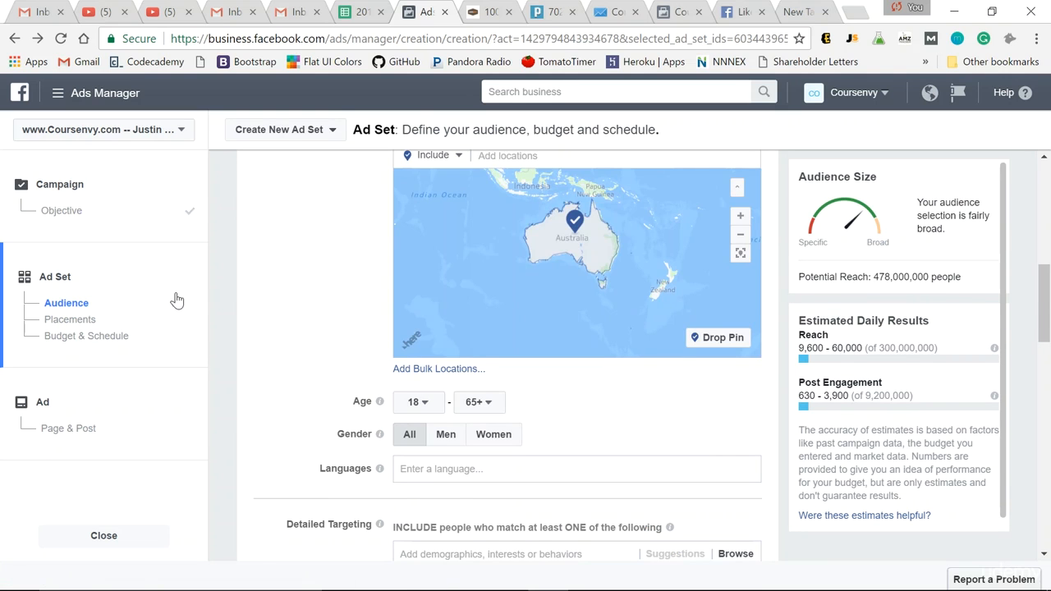
# Set the audience's maximum age to 35.
pyautogui.click(478, 401)
pyautogui.scroll(-3, 493, 335)
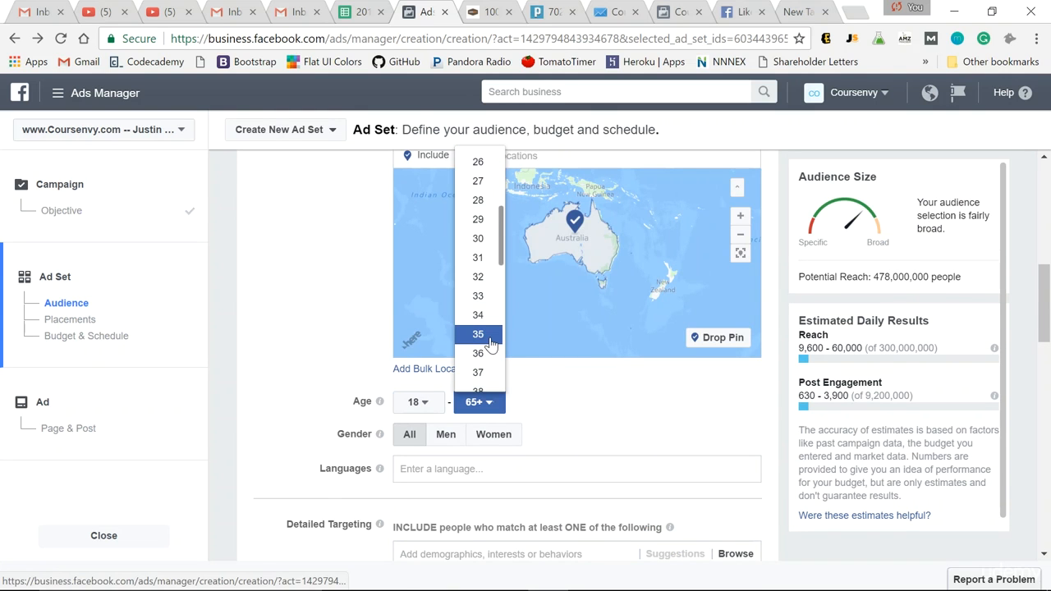
pyautogui.click(488, 334)
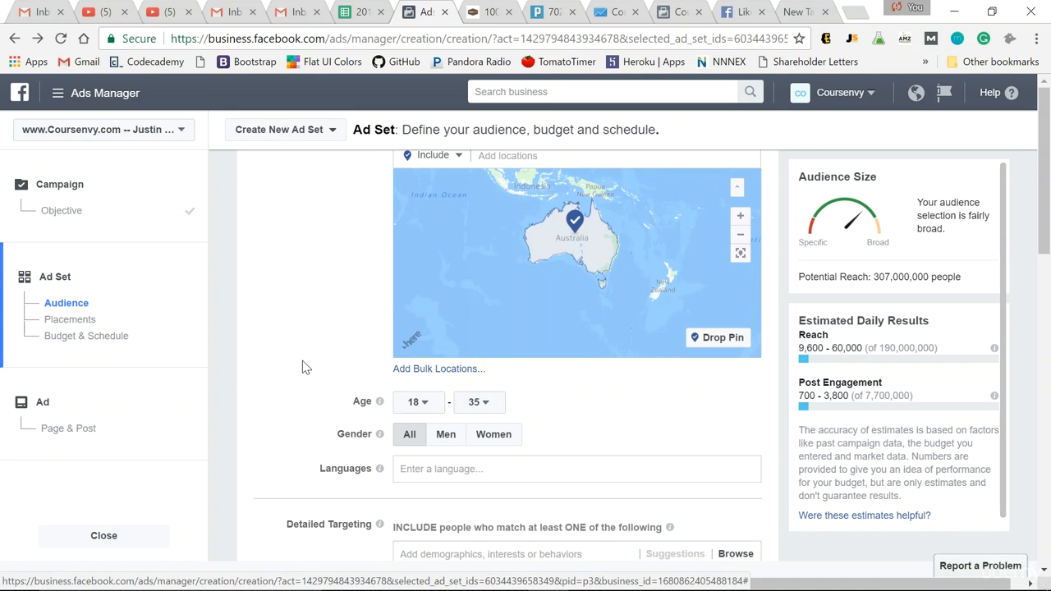
# Add the interest Grant Cardone to the ad set's detailed targeting.
pyautogui.scroll(-2, 302, 361)
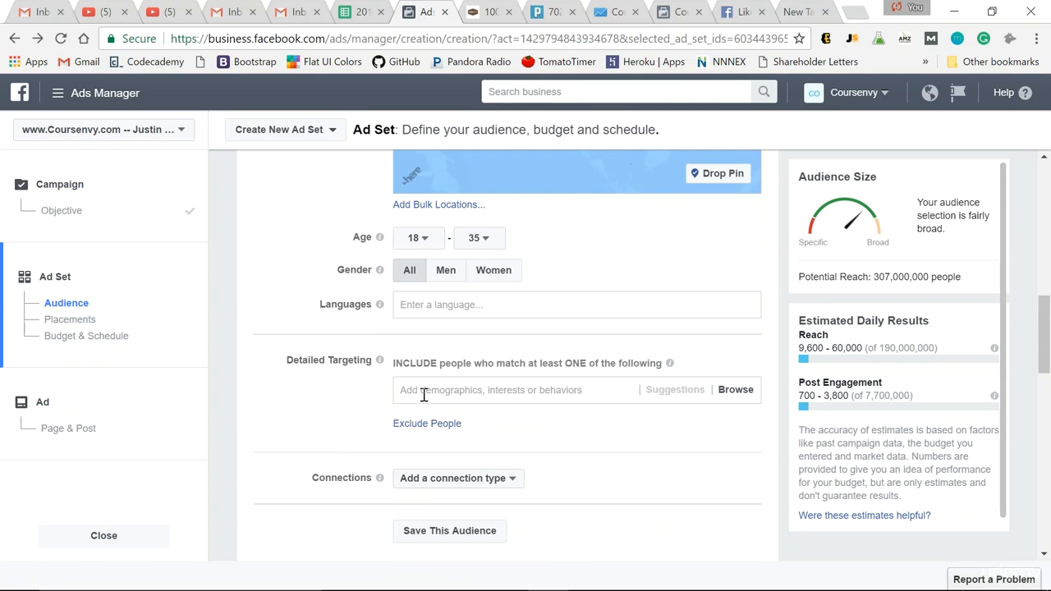
pyautogui.click(424, 395)
pyautogui.write('grant card')
pyautogui.click(417, 444)
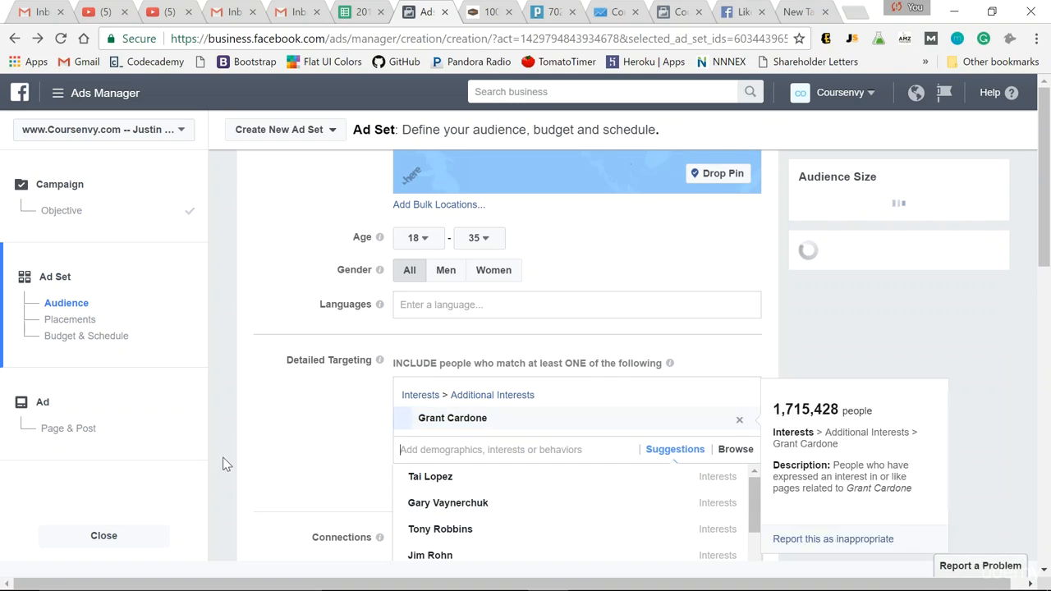
# Narrow the audience so people must also match the interest Frank Kern.
pyautogui.click(314, 442)
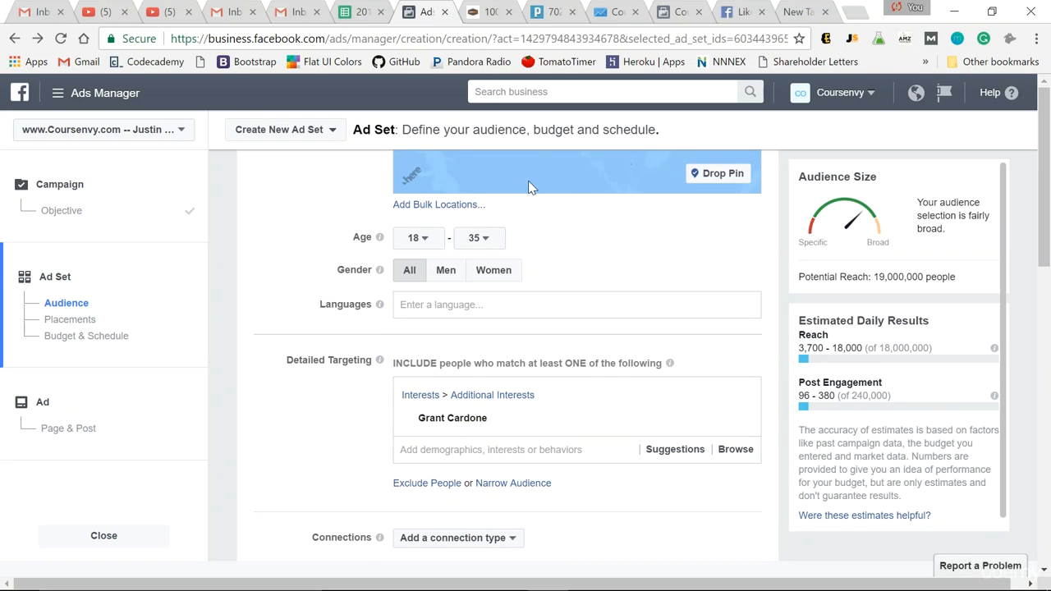
pyautogui.moveTo(646, 426)
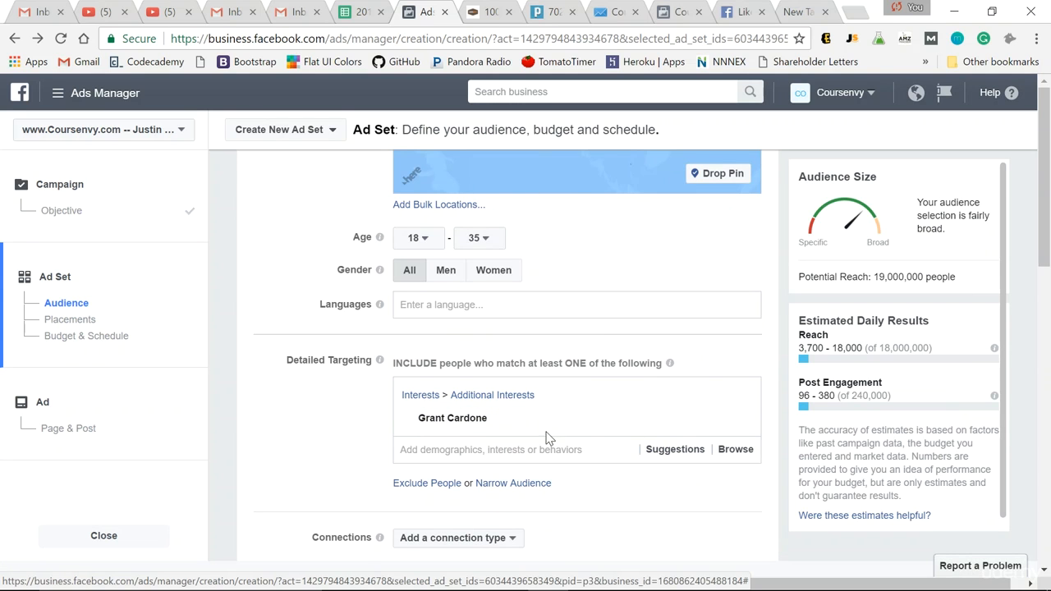
pyautogui.click(513, 485)
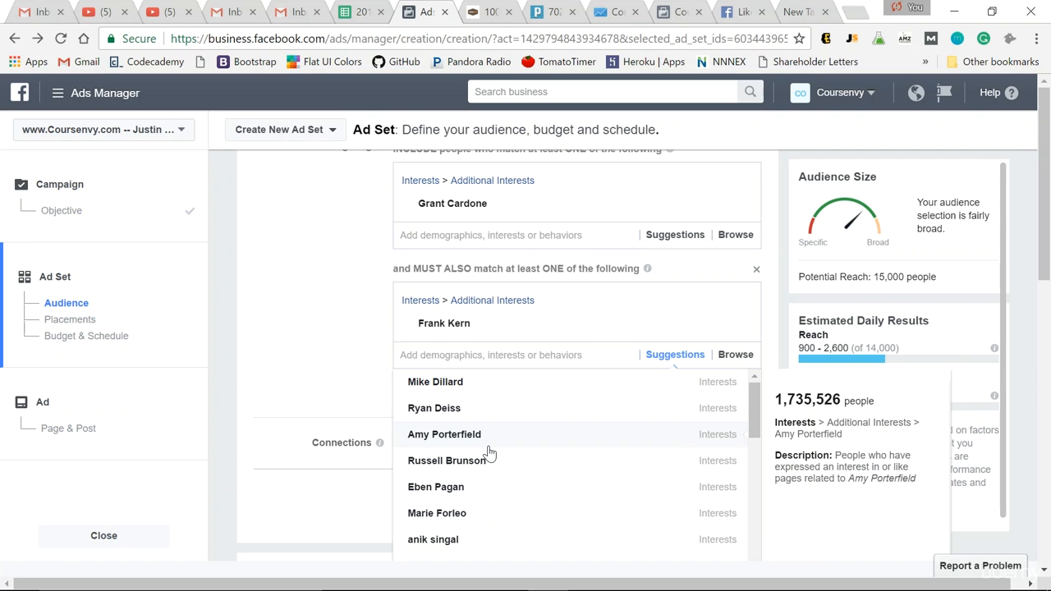
pyautogui.click(336, 296)
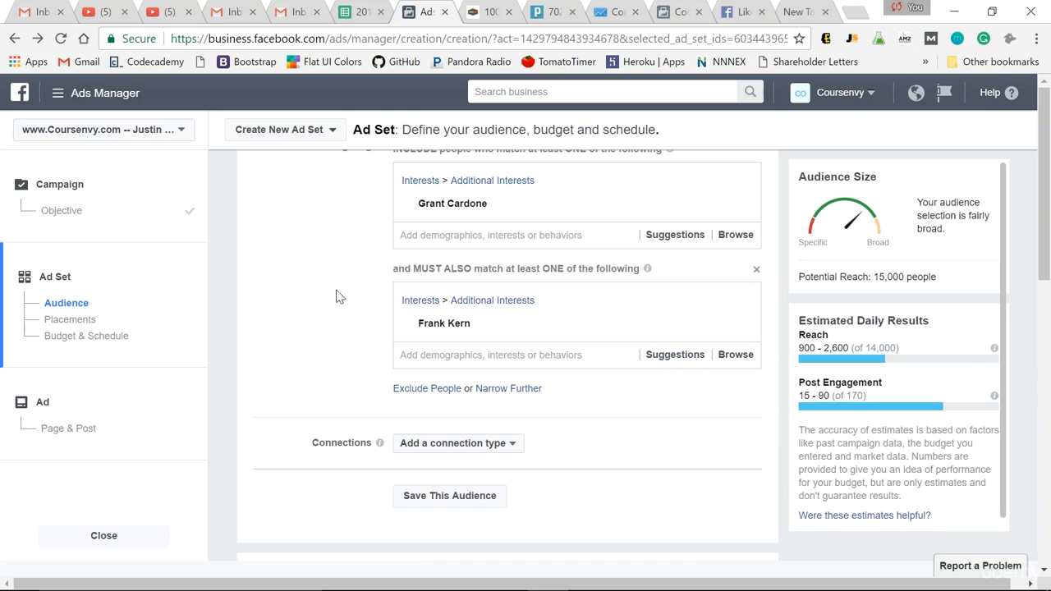
# Add a Facebook Pages connection to the audience that excludes people who like the Page.
pyautogui.scroll(-1, 369, 329)
pyautogui.click(508, 361)
pyautogui.moveTo(513, 386)
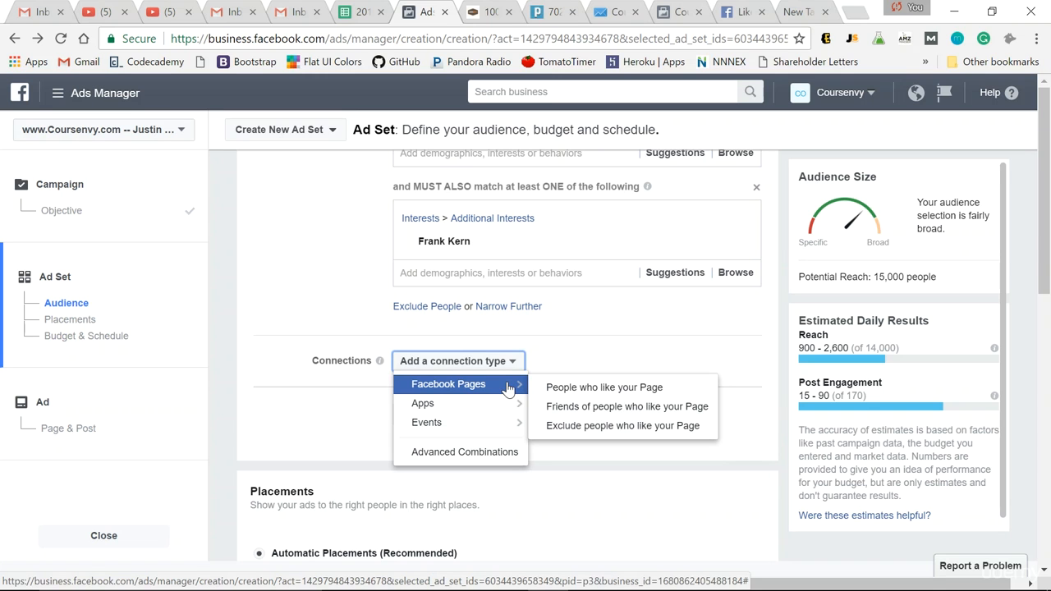
pyautogui.click(572, 428)
# Keep automatic placements and set the ad set's daily budget to $5.
pyautogui.scroll(-4, 347, 387)
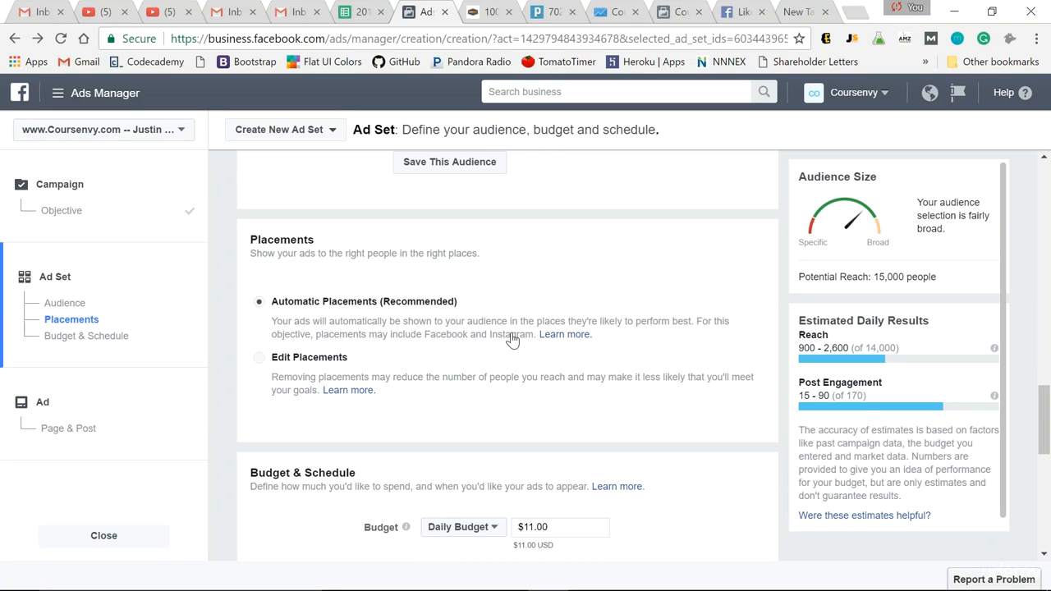
pyautogui.scroll(-2, 499, 354)
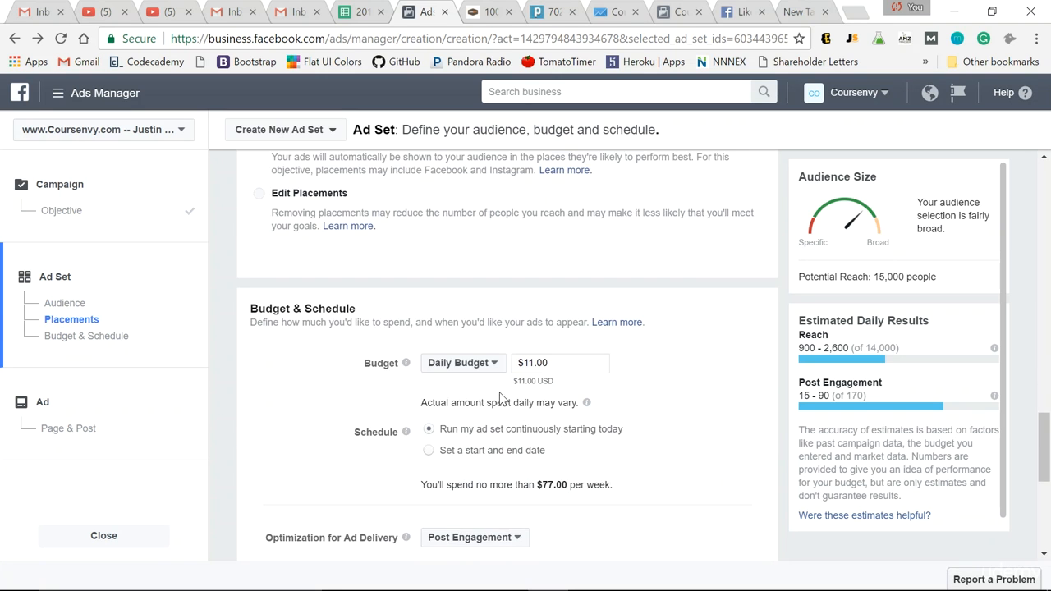
pyautogui.doubleClick(562, 364)
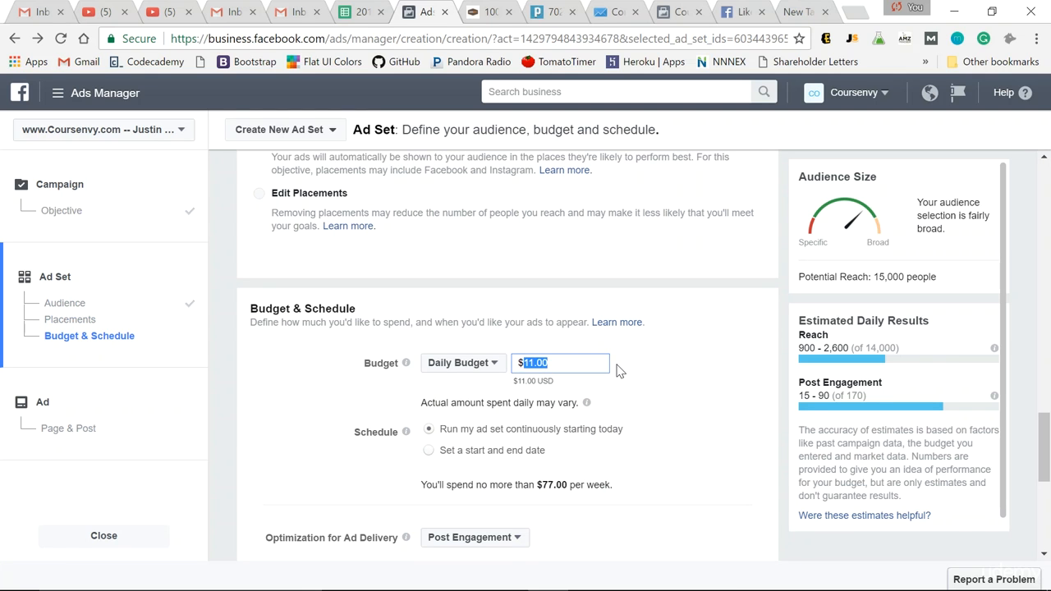
pyautogui.write('5')
# Switch the bid amount to manual and set it to $3.50 per post engagement.
pyautogui.scroll(-3, 331, 444)
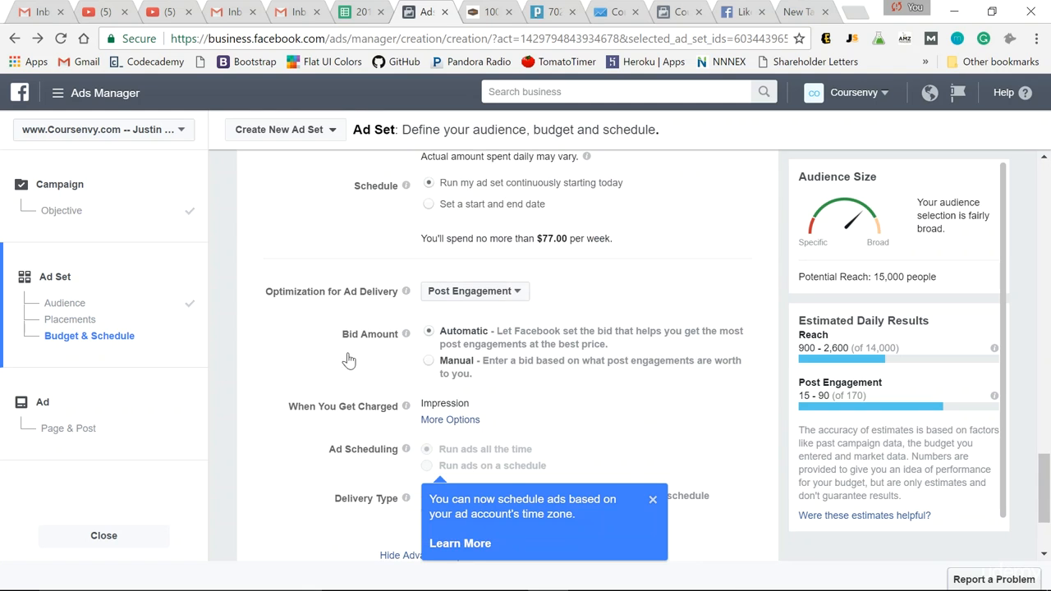
pyautogui.click(429, 362)
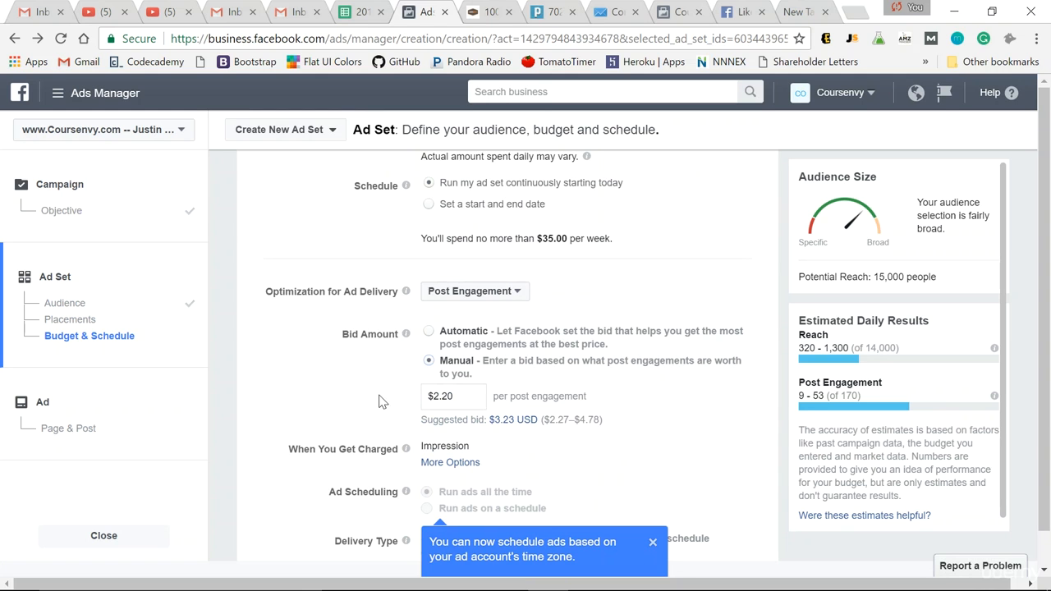
pyautogui.click(437, 396)
pyautogui.write('$3.5')
pyautogui.click(372, 406)
# Dismiss the ad scheduling tip and continue from the ad set to the ad's page and post settings.
pyautogui.scroll(-1, 372, 389)
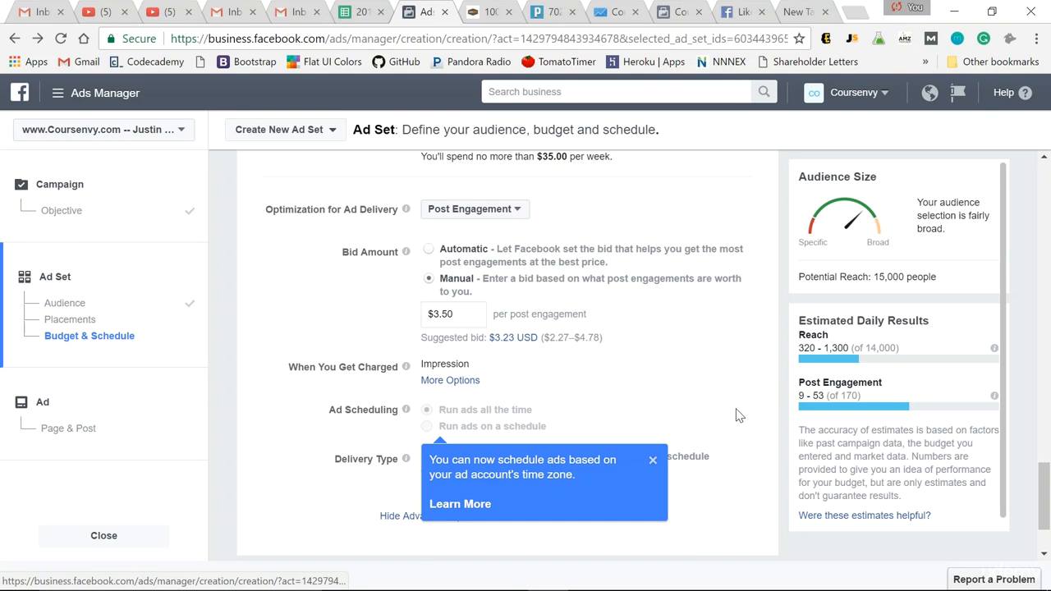
pyautogui.click(653, 461)
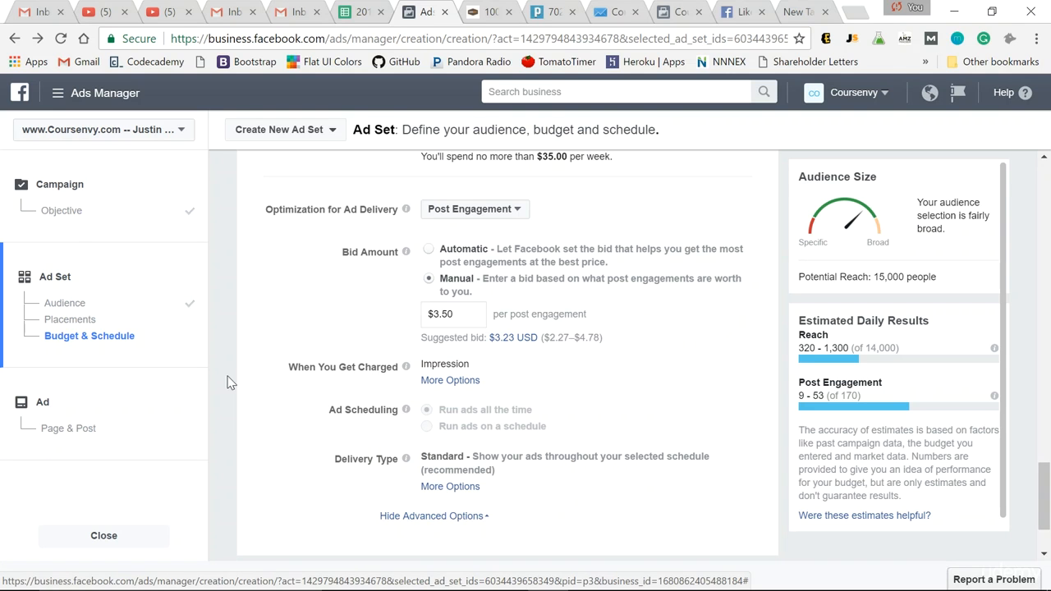
pyautogui.scroll(-1, 352, 396)
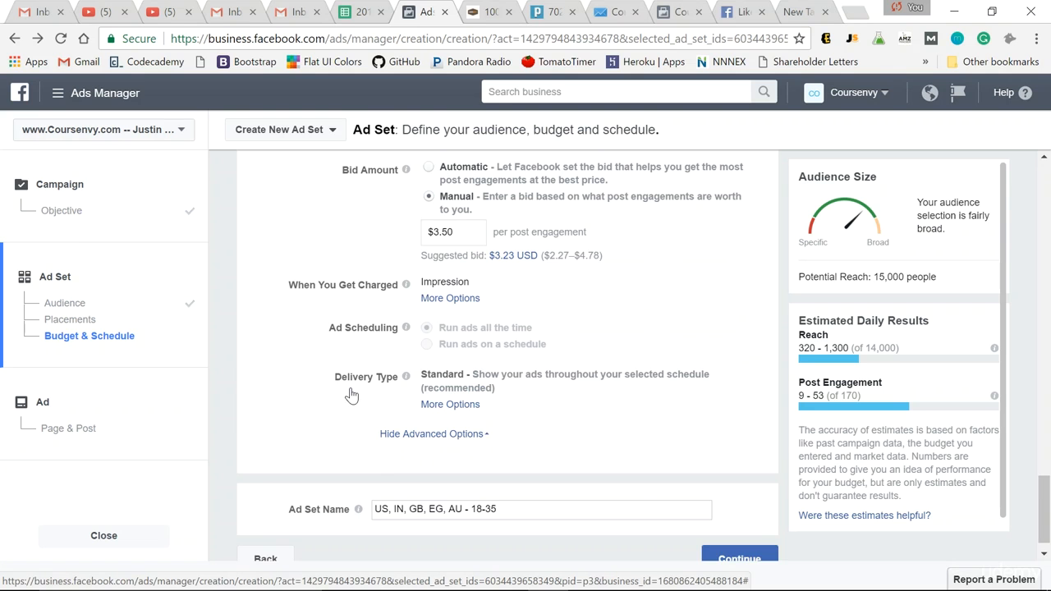
pyautogui.scroll(-1, 693, 395)
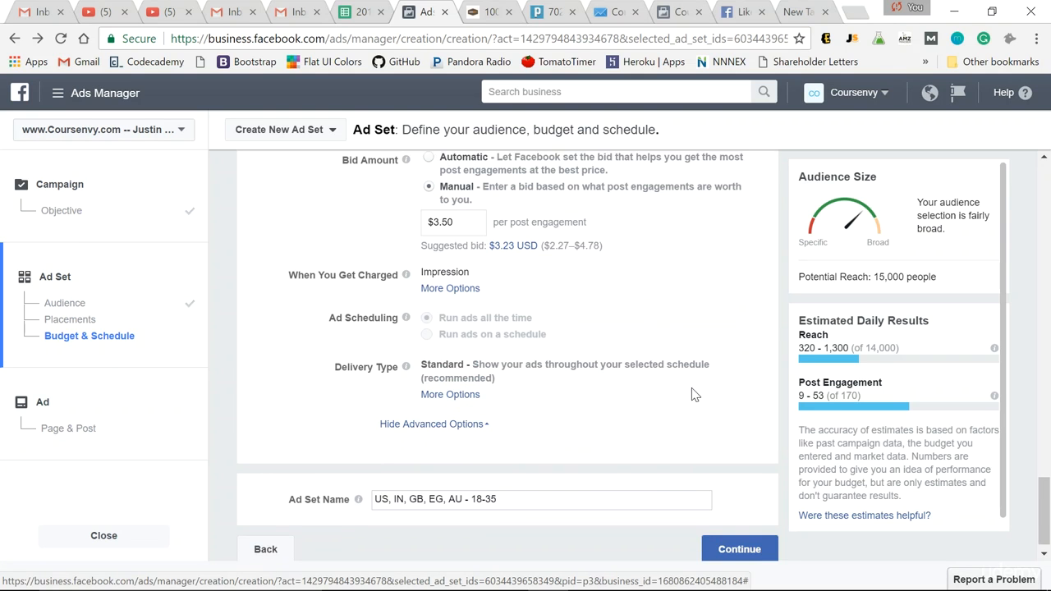
pyautogui.click(742, 535)
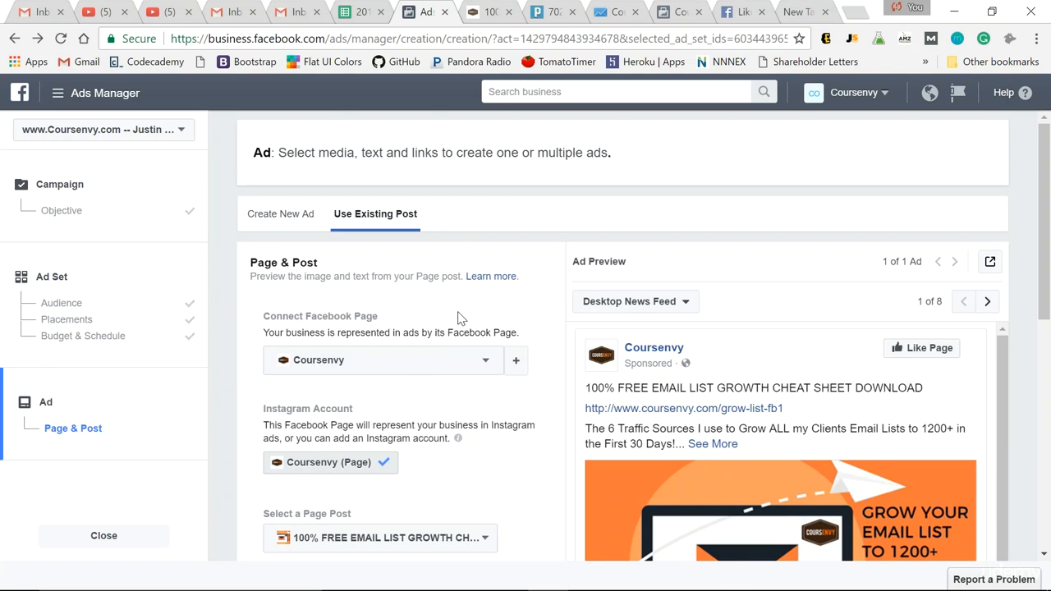
# Choose the existing page post "100% FREE EMAIL LIST GROWTH CHEAT SHEET DOWNLOAD" for the ad and review its desktop news feed preview.
pyautogui.scroll(-3, 435, 323)
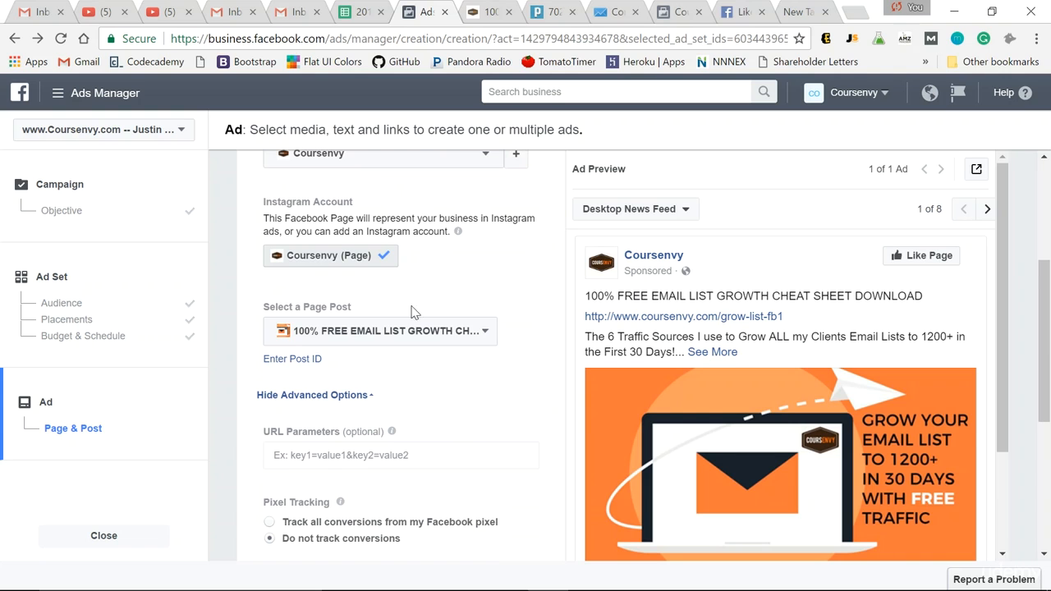
pyautogui.click(431, 337)
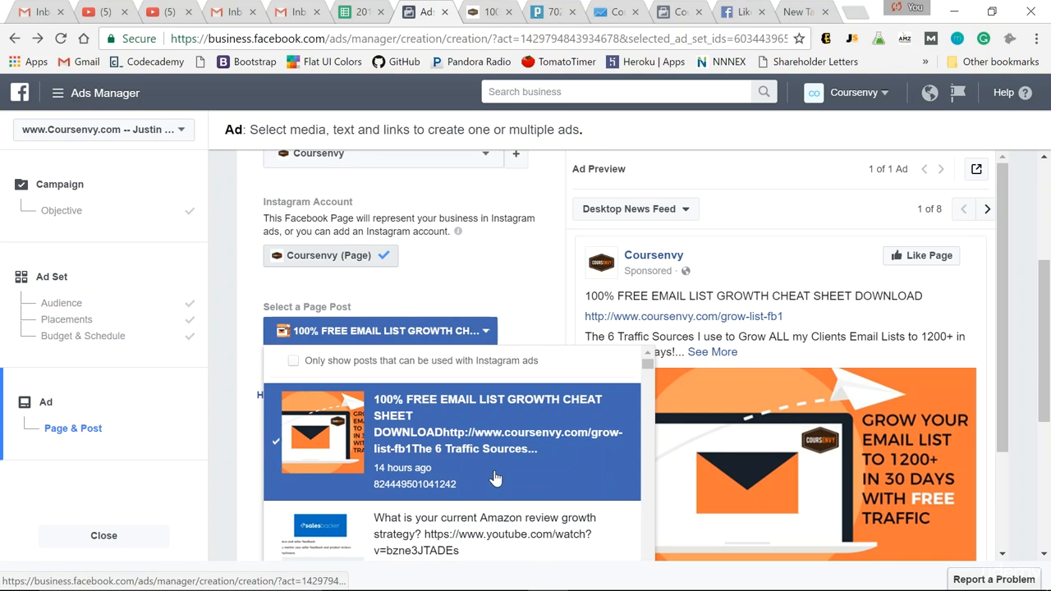
pyautogui.click(465, 421)
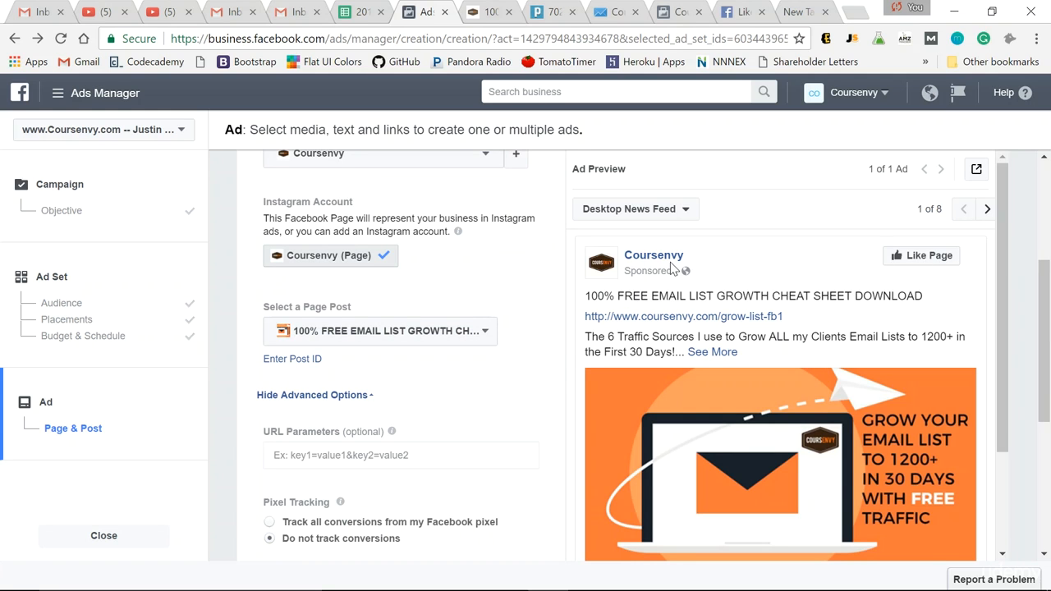
pyautogui.scroll(-3, 844, 317)
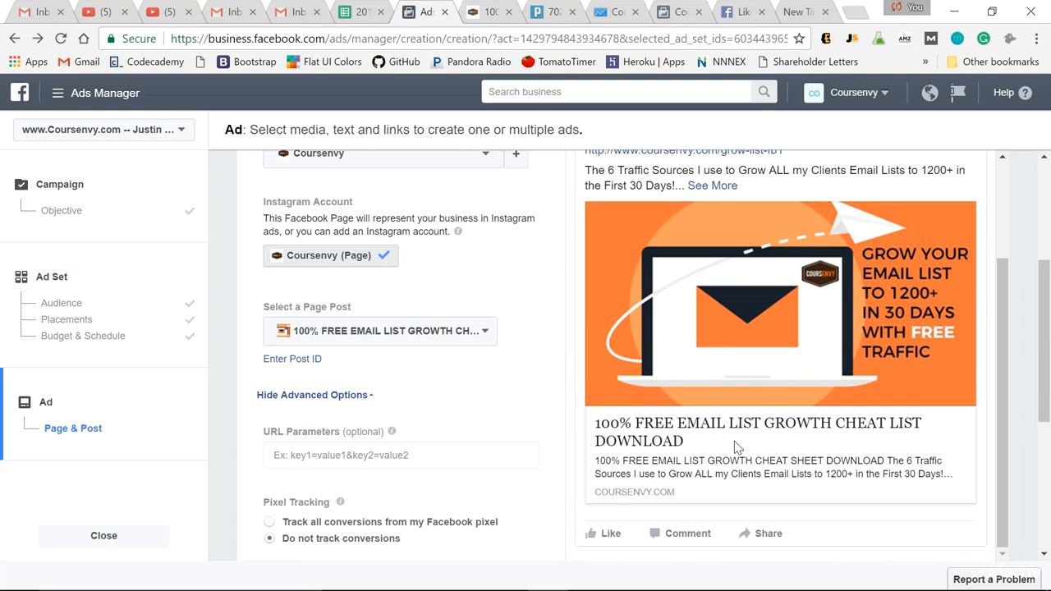
pyautogui.scroll(3, 889, 417)
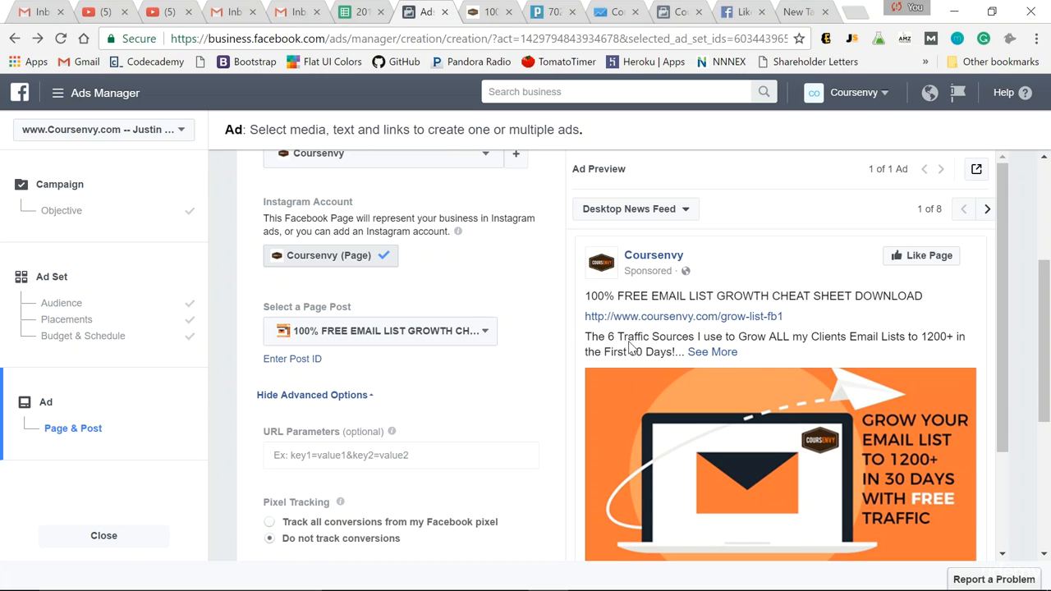
# Set the ad's pixel tracking to track all conversions from the Facebook pixel.
pyautogui.scroll(-1, 633, 349)
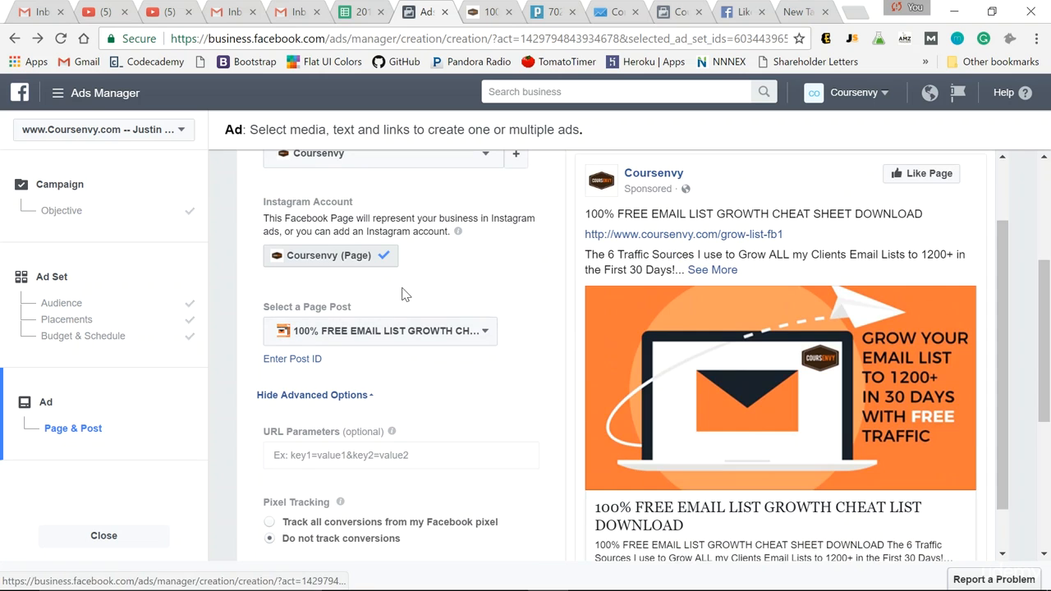
pyautogui.scroll(-2, 477, 294)
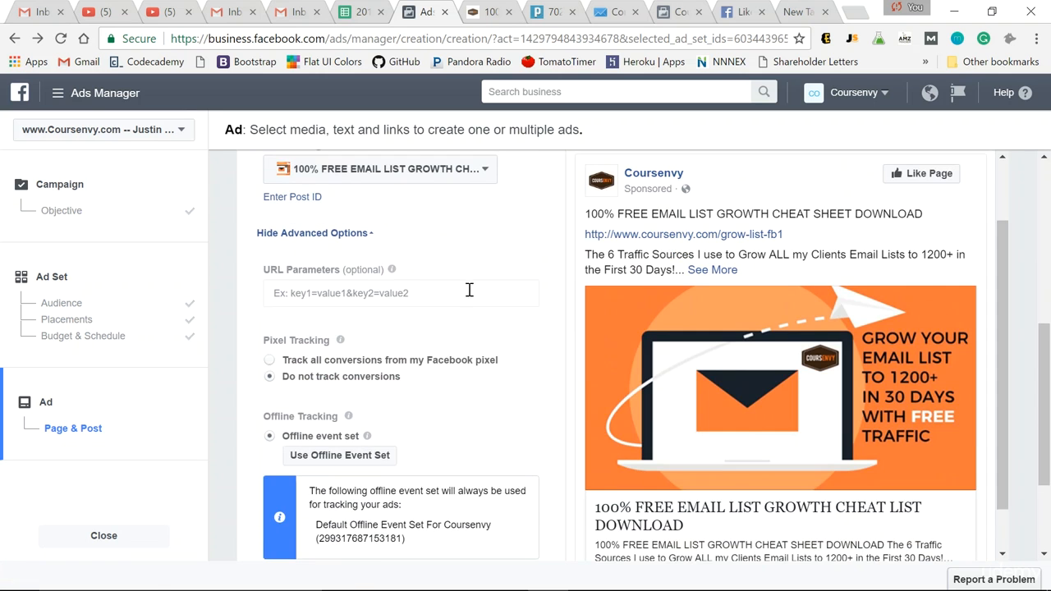
pyautogui.click(270, 359)
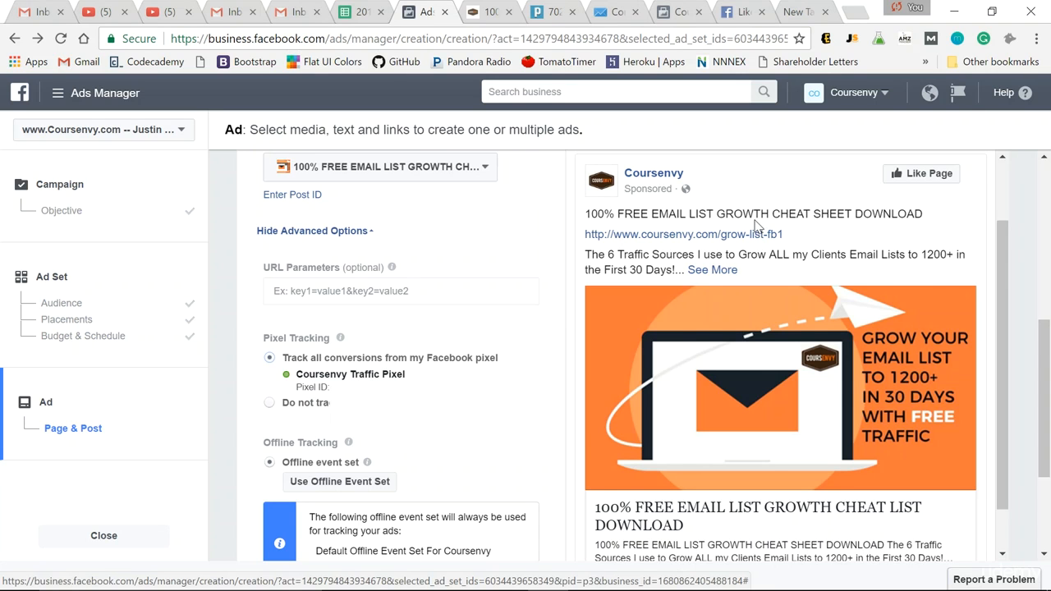
# Check the rest of the ad settings and place the order for the campaign.
pyautogui.scroll(-5, 756, 226)
pyautogui.scroll(5, 756, 247)
pyautogui.scroll(-4, 760, 345)
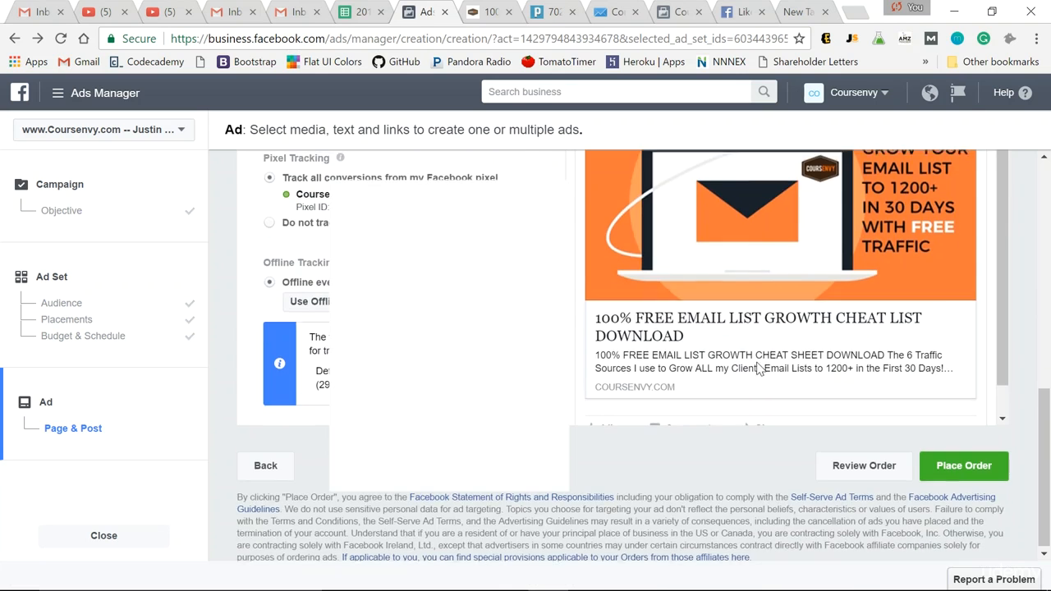
pyautogui.click(964, 464)
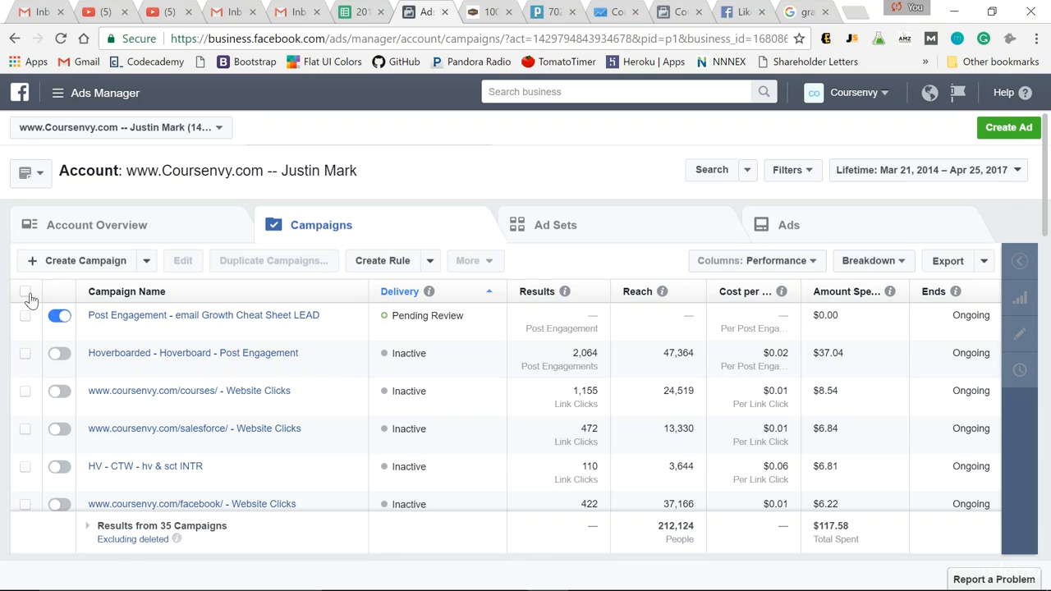
# Filter to the campaign "Post Engagement - email Growth Cheat Sheet LEAD" and open its ad set "US, IN, GB, EG, AU - 18-35" for editing.
pyautogui.click(61, 317)
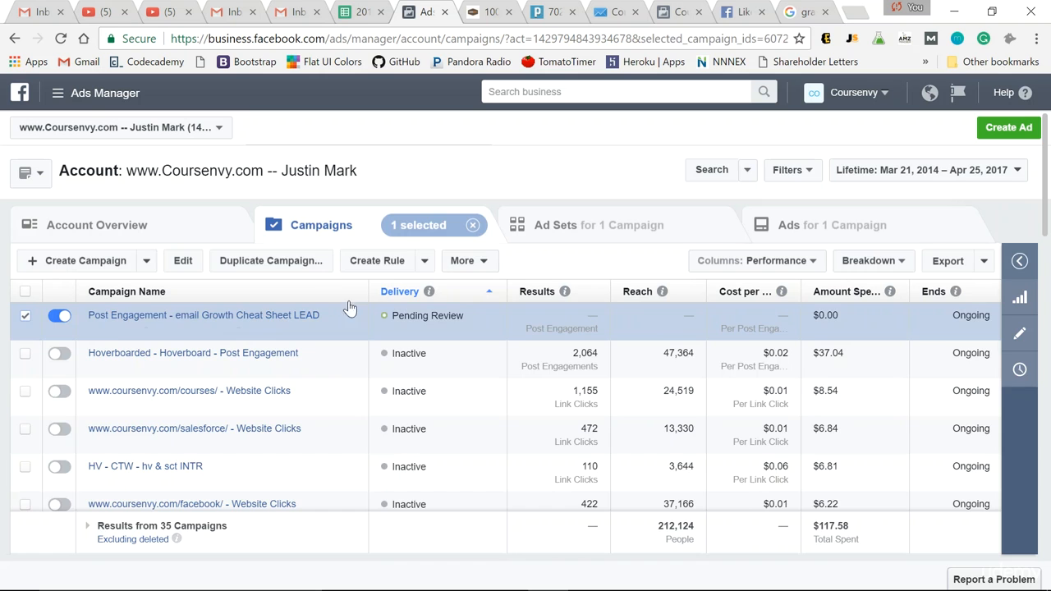
pyautogui.click(600, 235)
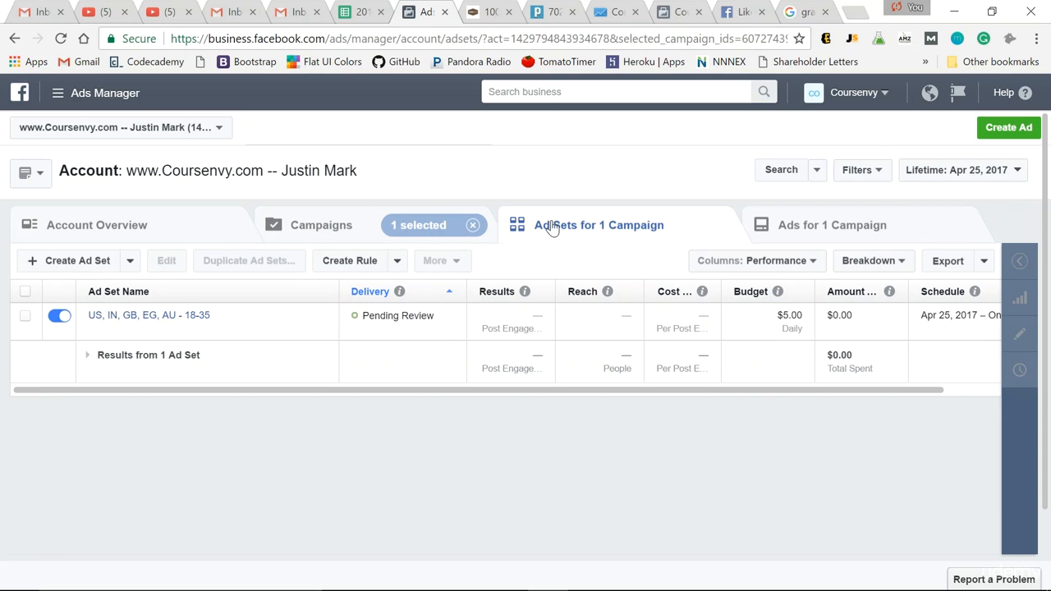
pyautogui.click(25, 316)
pyautogui.click(1019, 337)
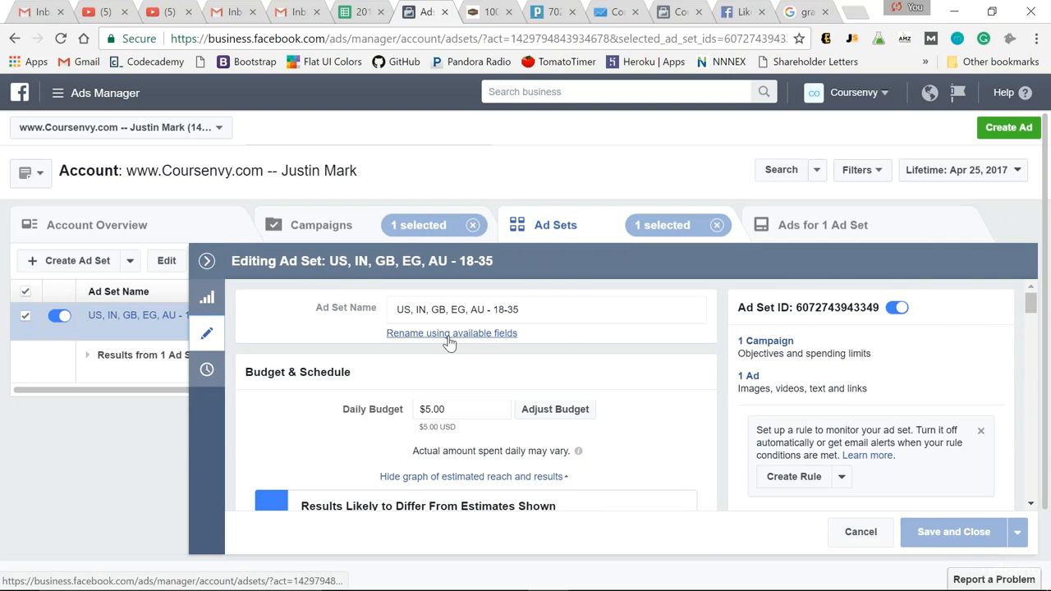
# Examine the ad set's age range and detailed targeting interests, and close the editor without saving.
pyautogui.scroll(-10, 567, 378)
pyautogui.scroll(-5, 541, 379)
pyautogui.scroll(-5, 520, 380)
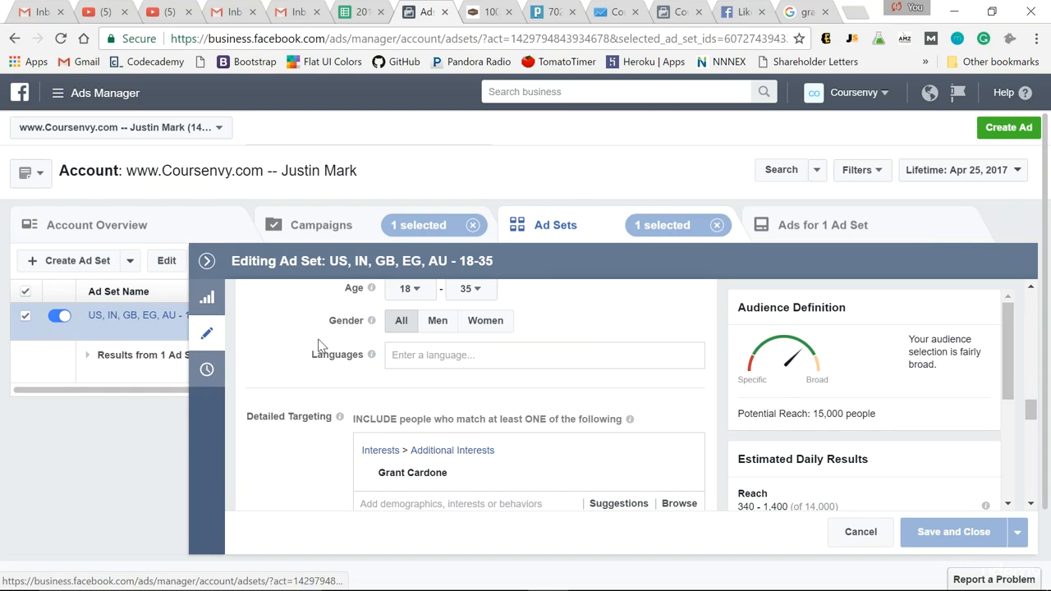
pyautogui.scroll(-2, 340, 359)
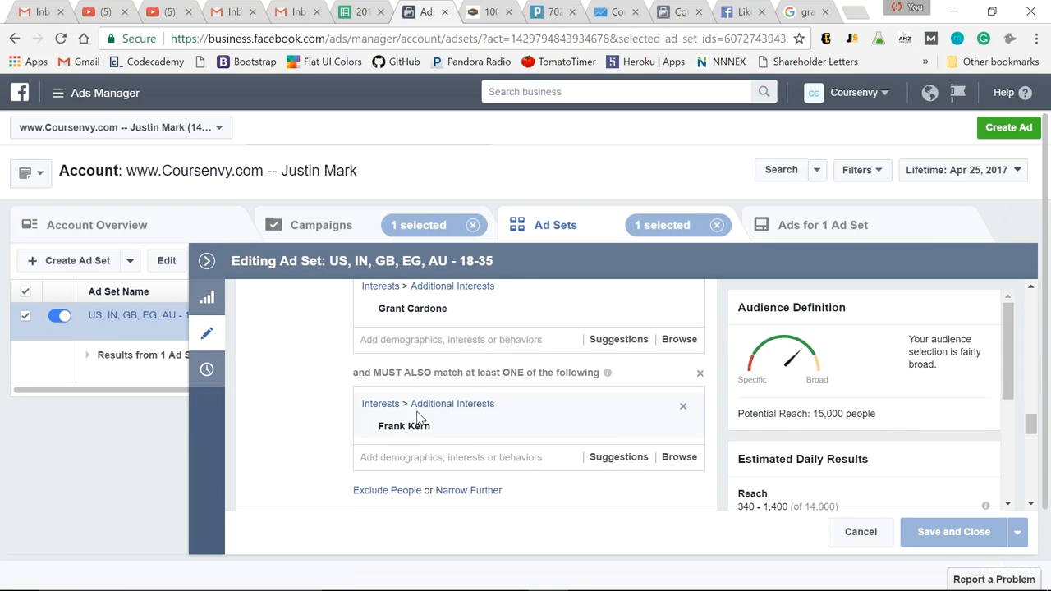
pyautogui.click(862, 534)
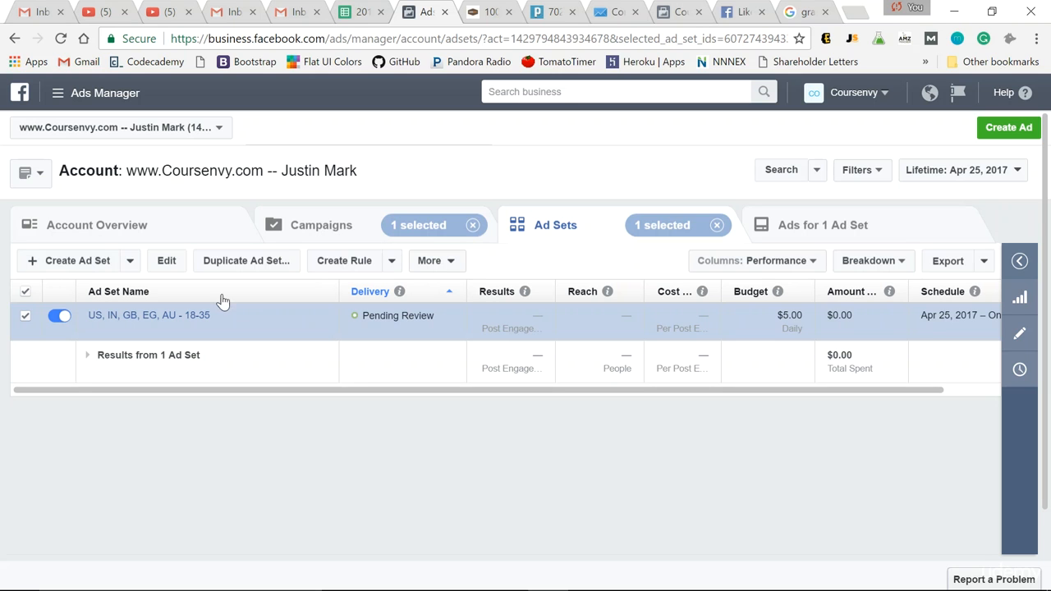
# Start a new ad set in the same campaign, keeping the single Create New Ad Set option.
pyautogui.click(36, 262)
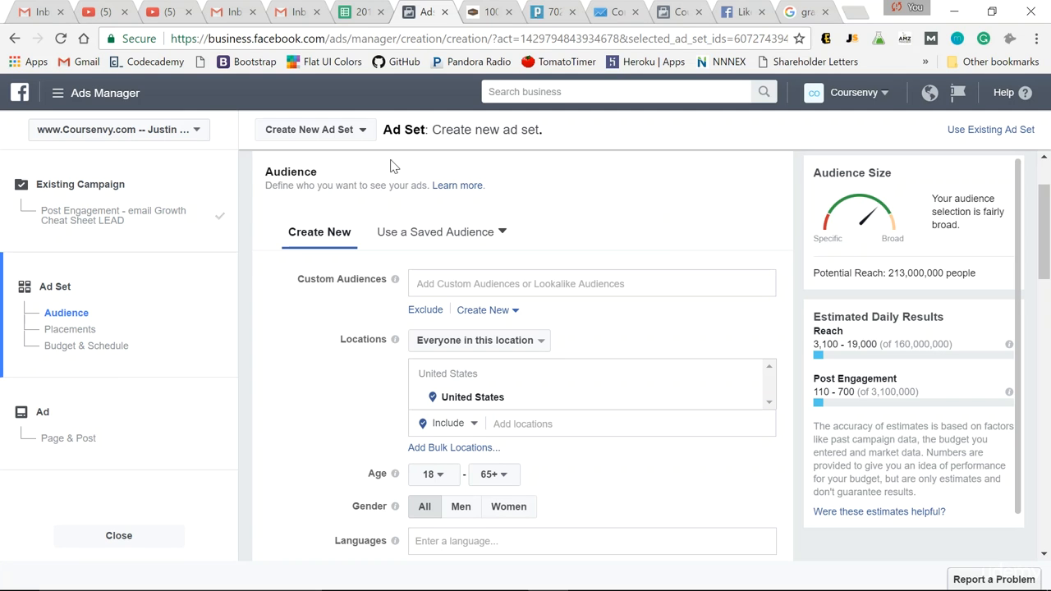
pyautogui.click(359, 132)
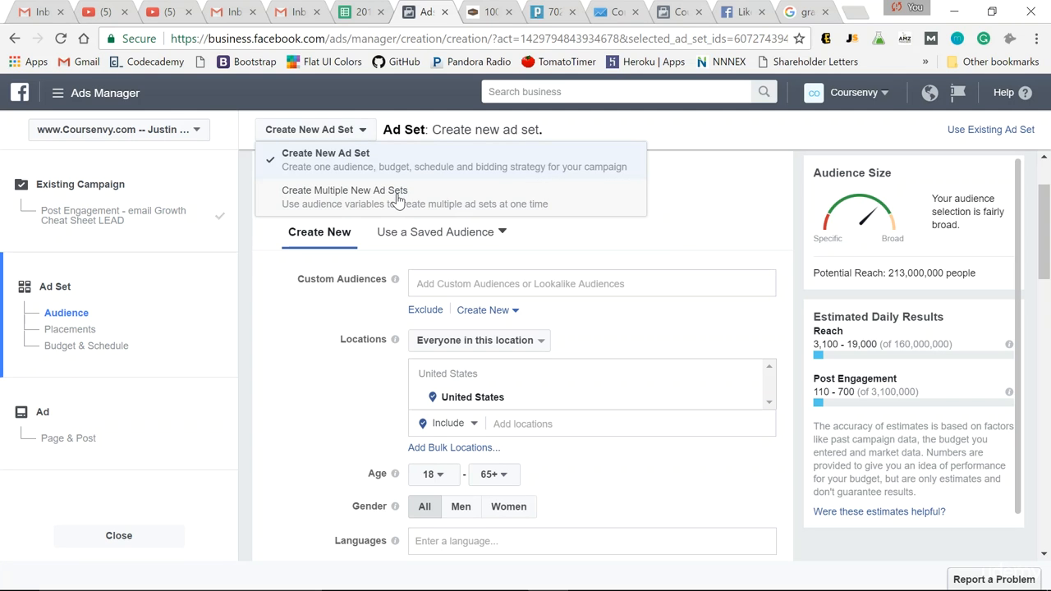
pyautogui.click(367, 132)
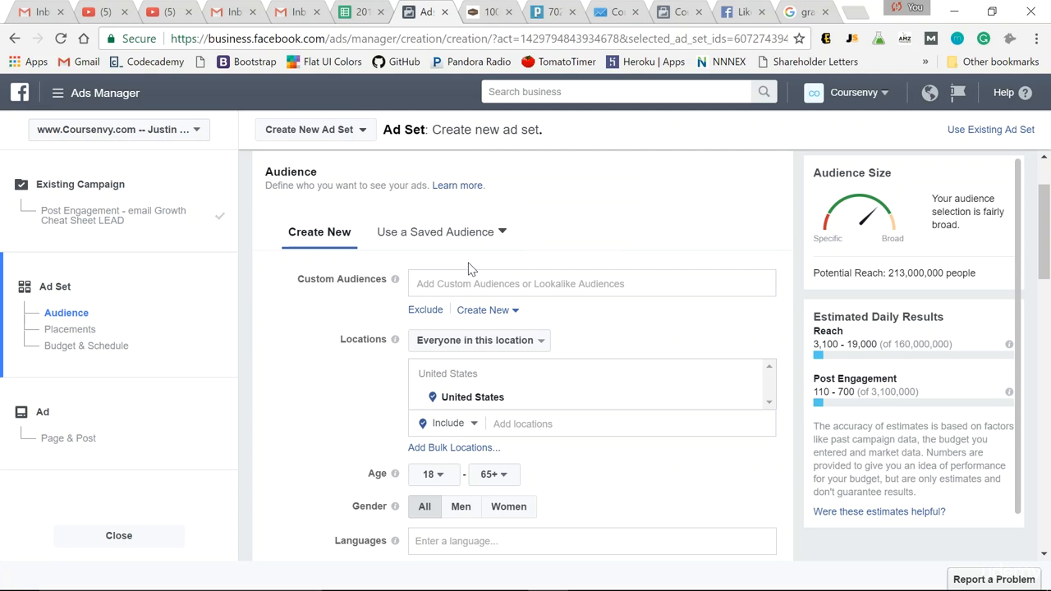
# Add India, Egypt, the United Kingdom and Australia to the ad set's locations beside the United States, and set the age range to 18-35.
pyautogui.scroll(-2, 471, 271)
pyautogui.click(532, 259)
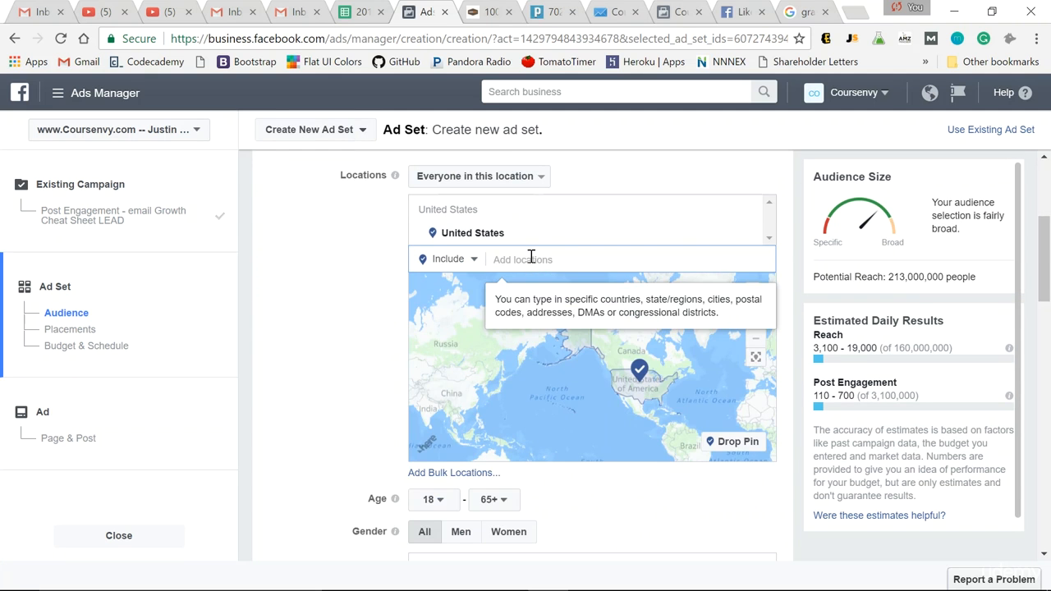
pyautogui.write('indi')
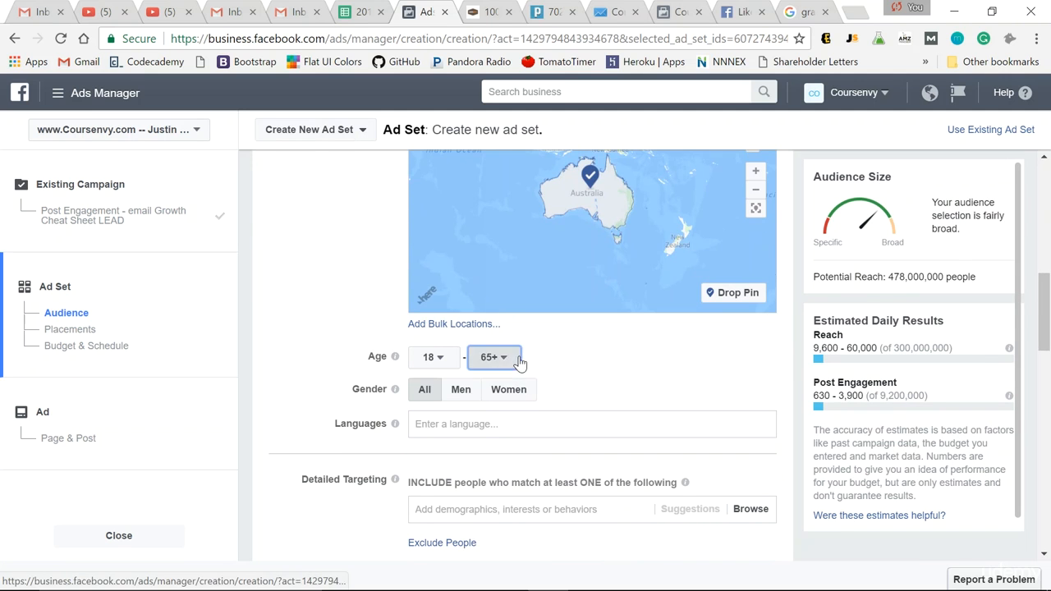
pyautogui.click(501, 358)
pyautogui.scroll(-3, 501, 497)
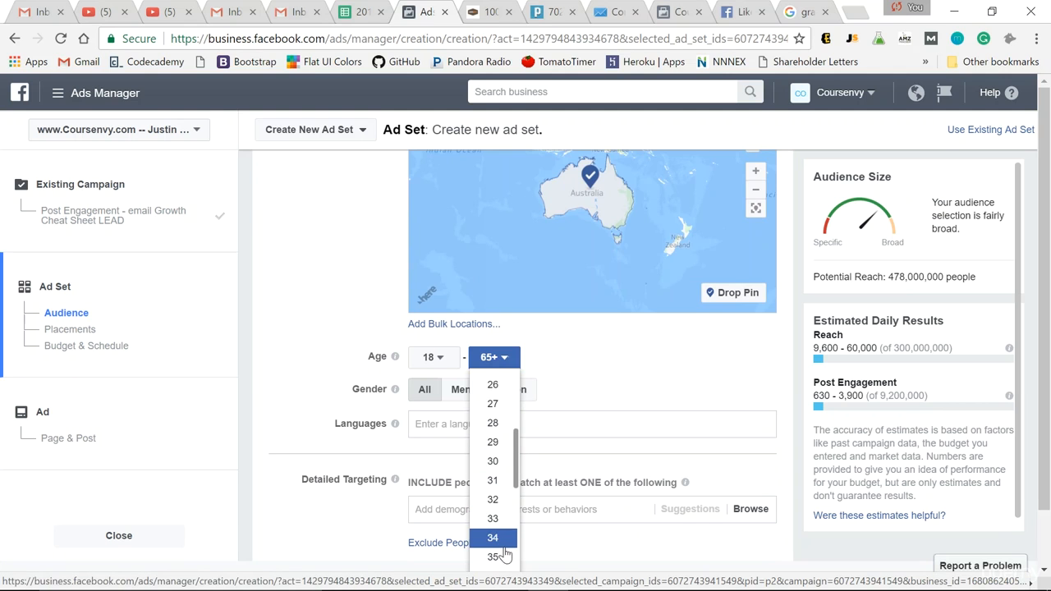
pyautogui.click(499, 557)
# Add the interest Grant Cardone to the ad set's detailed targeting.
pyautogui.scroll(-1, 419, 476)
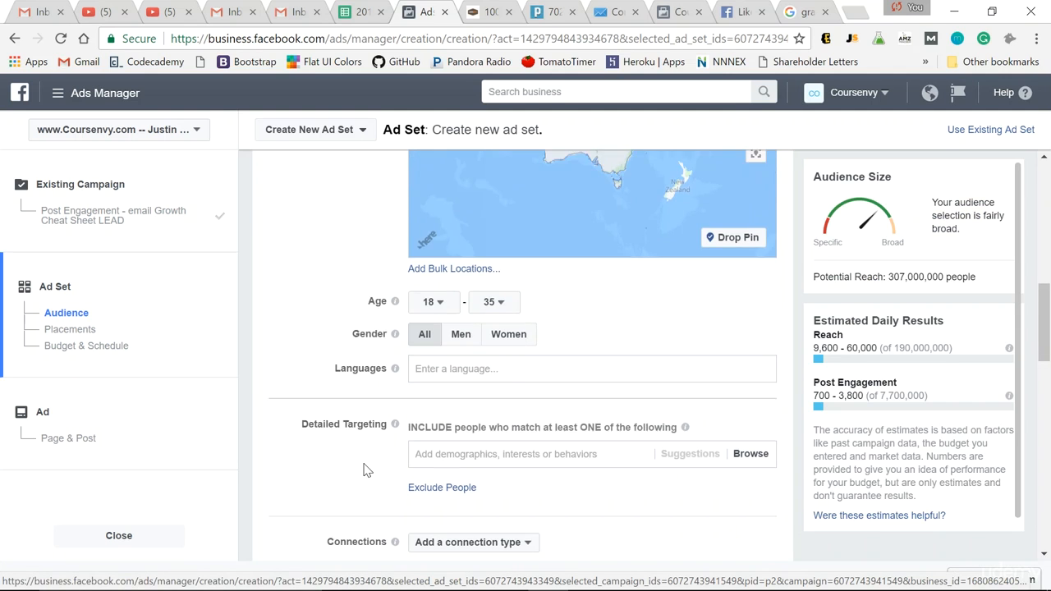
pyautogui.click(484, 427)
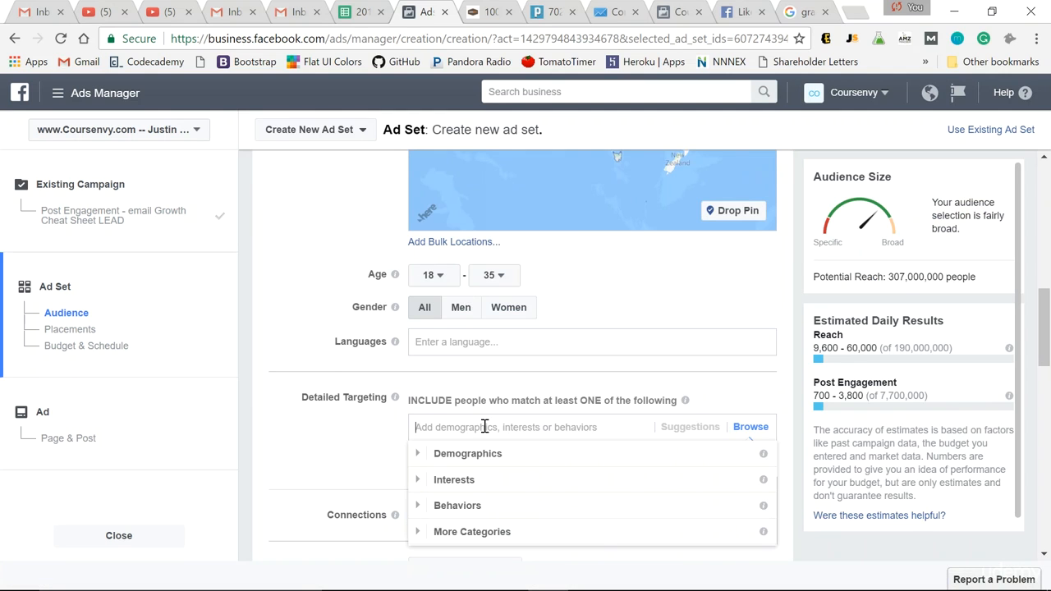
pyautogui.write('grant')
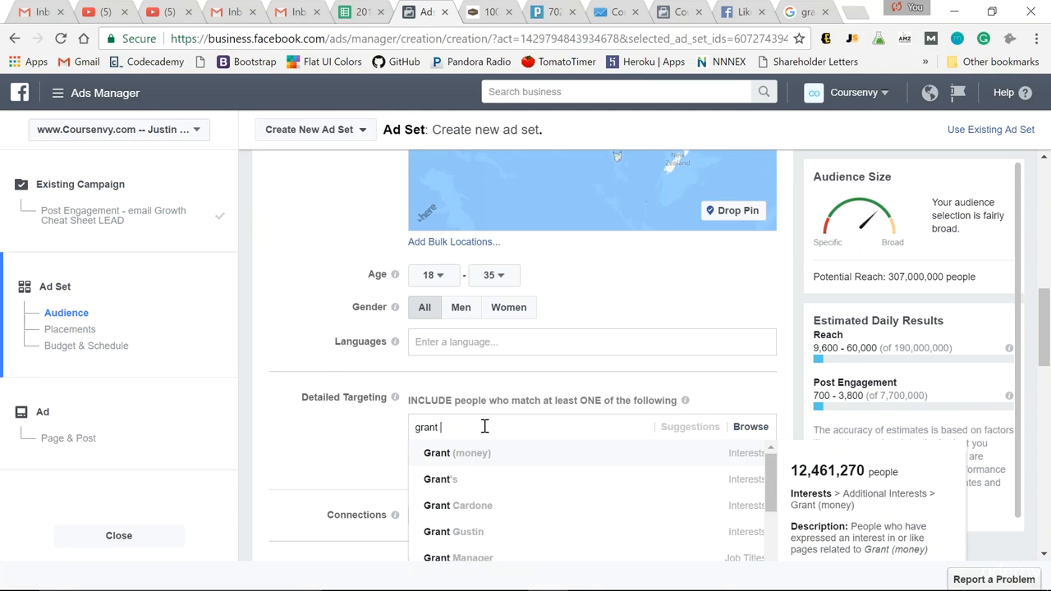
pyautogui.write(' car')
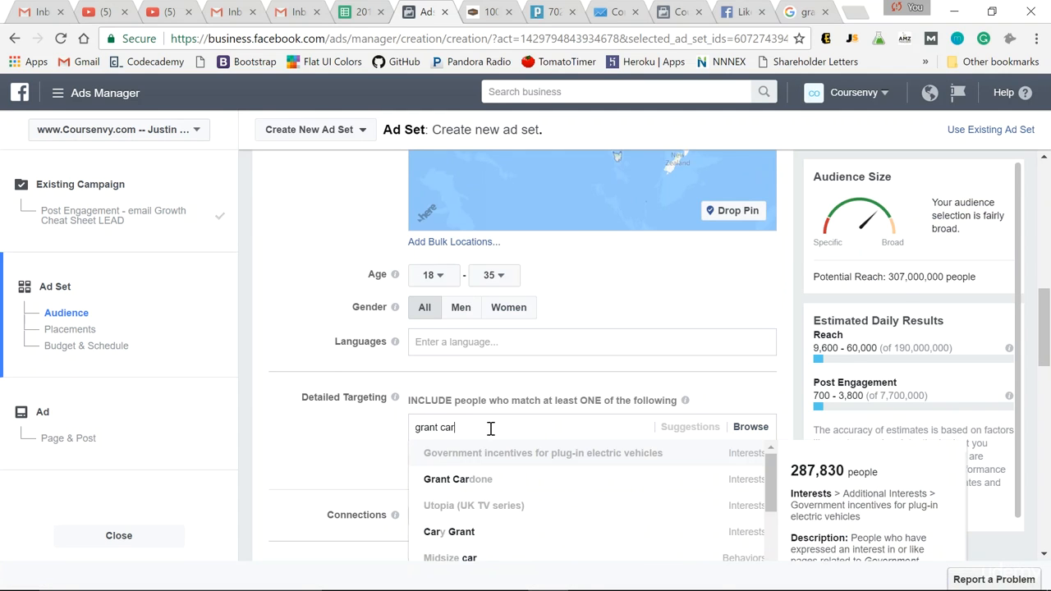
pyautogui.click(476, 487)
pyautogui.click(377, 448)
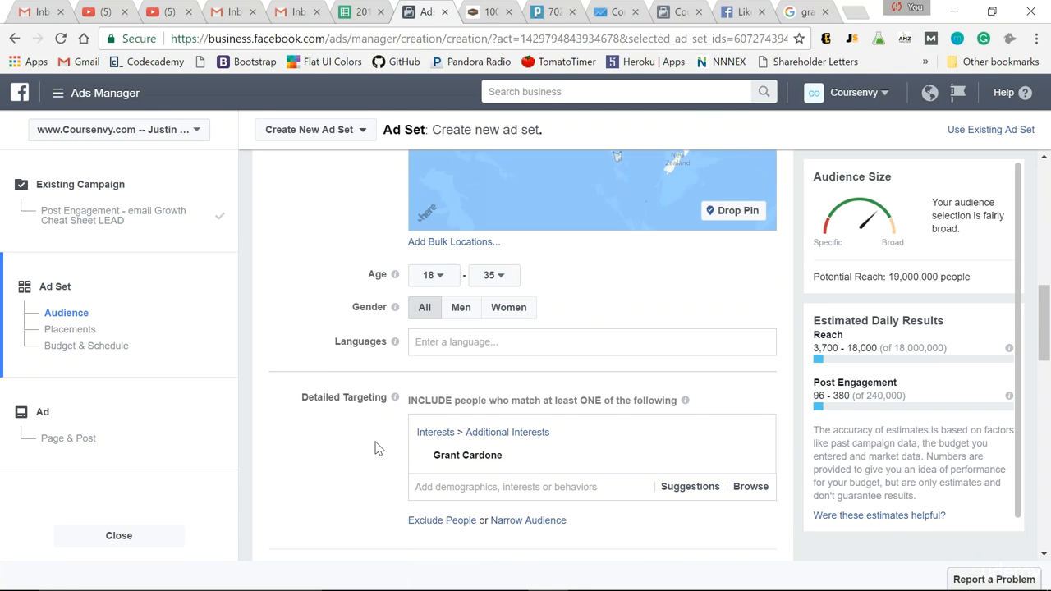
# Add a Facebook Pages connection that excludes people who like the Coursenvy page.
pyautogui.scroll(-1, 373, 445)
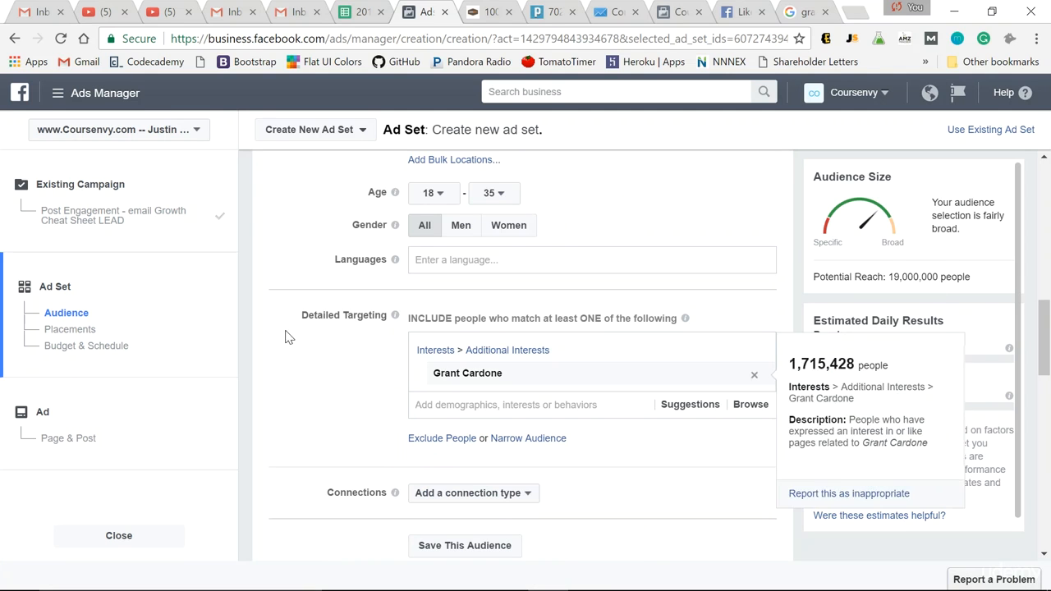
pyautogui.scroll(-1, 328, 345)
pyautogui.click(472, 411)
pyautogui.moveTo(483, 439)
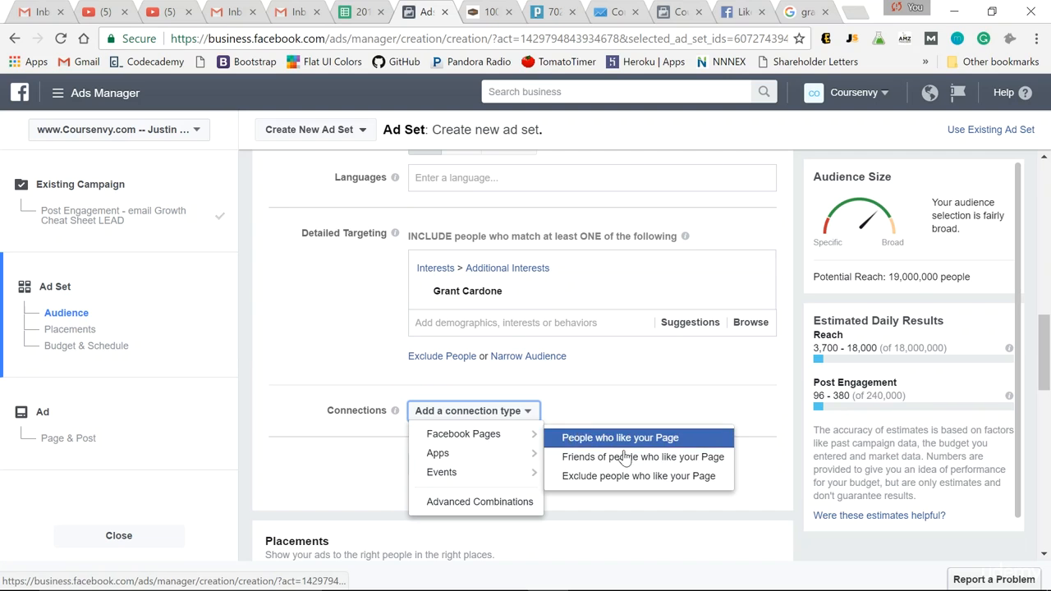
pyautogui.click(629, 476)
pyautogui.click(508, 460)
pyautogui.write('course')
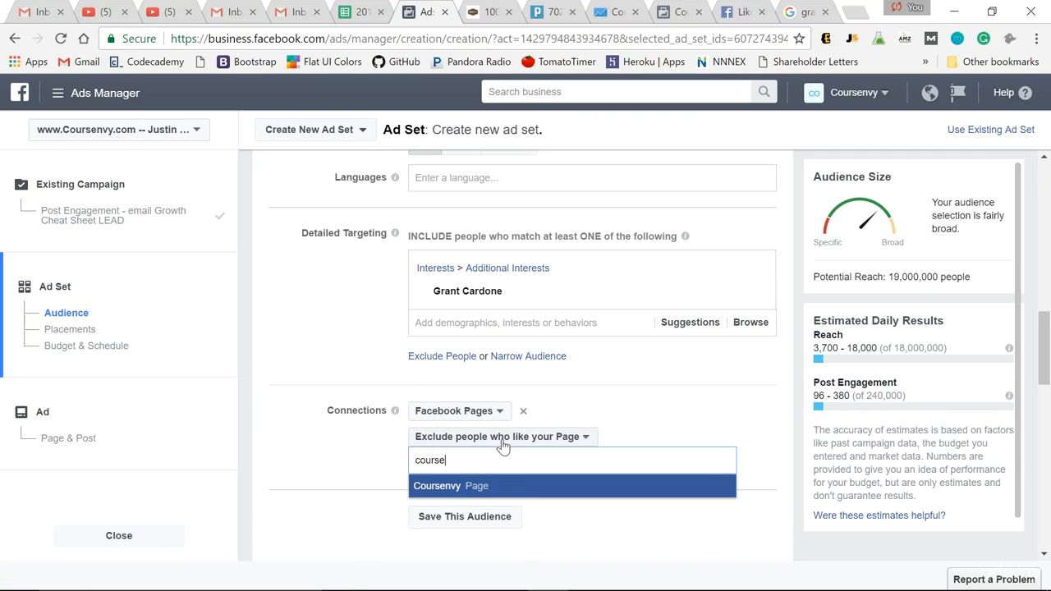
pyautogui.click(526, 489)
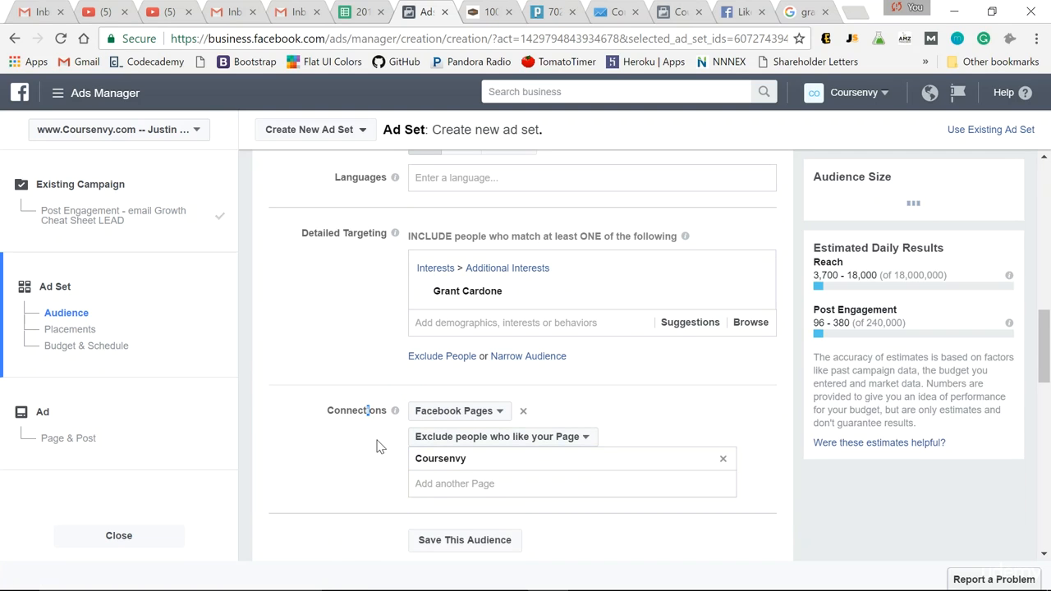
# Keep automatic placements and set the ad set's daily budget to $5.00.
pyautogui.scroll(-5, 385, 407)
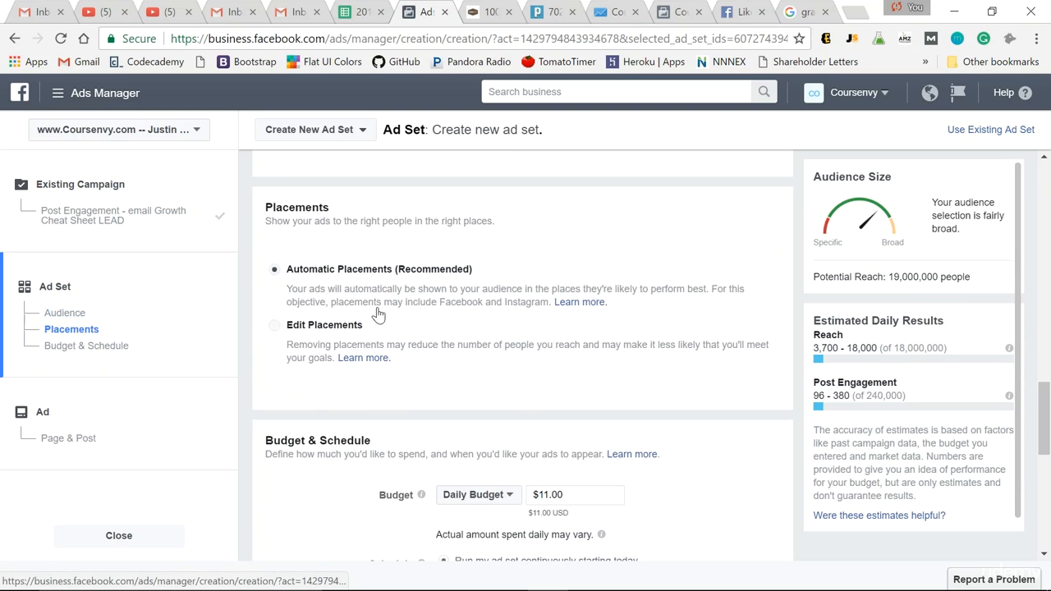
pyautogui.scroll(-1, 488, 342)
pyautogui.click(544, 412)
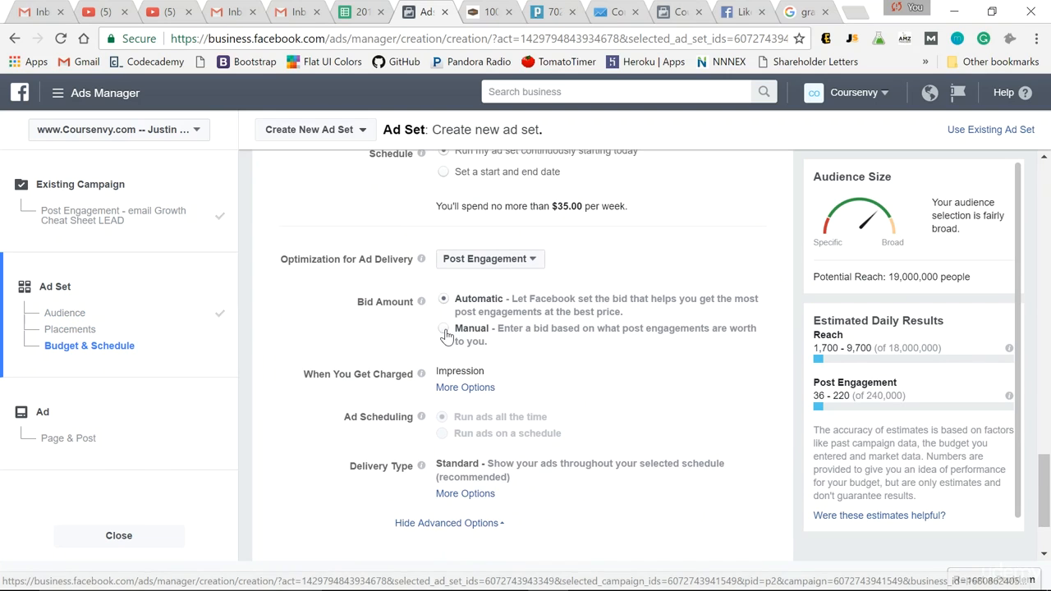
# Switch the bid amount to manual and set it to $1.00 per post engagement.
pyautogui.click(444, 328)
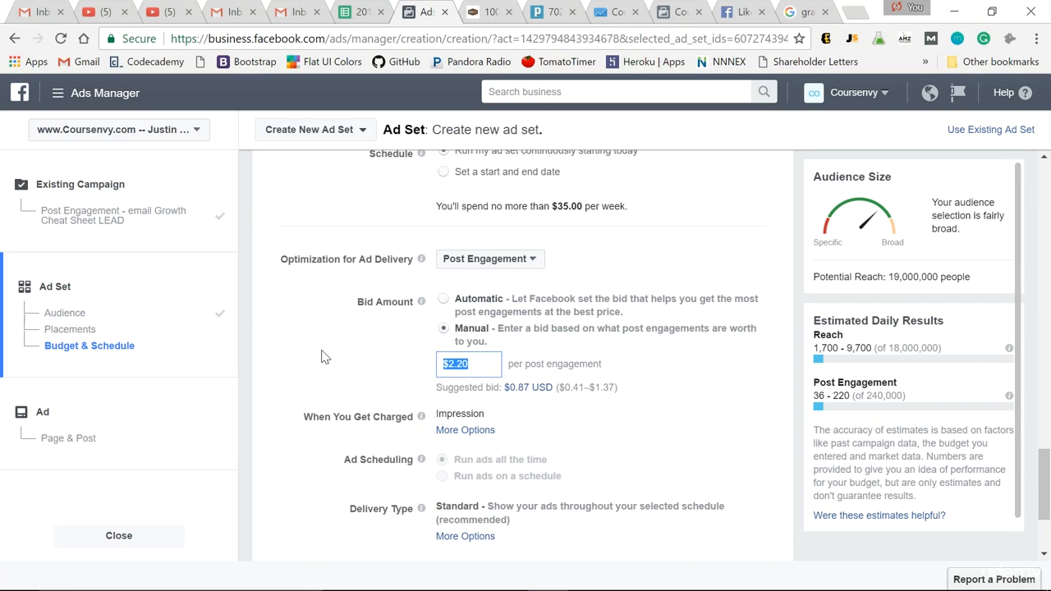
pyautogui.click(332, 336)
pyautogui.click(481, 367)
pyautogui.moveTo(481, 367); pyautogui.dragTo(444, 364)
pyautogui.write('1')
pyautogui.click(337, 374)
pyautogui.scroll(-2, 336, 374)
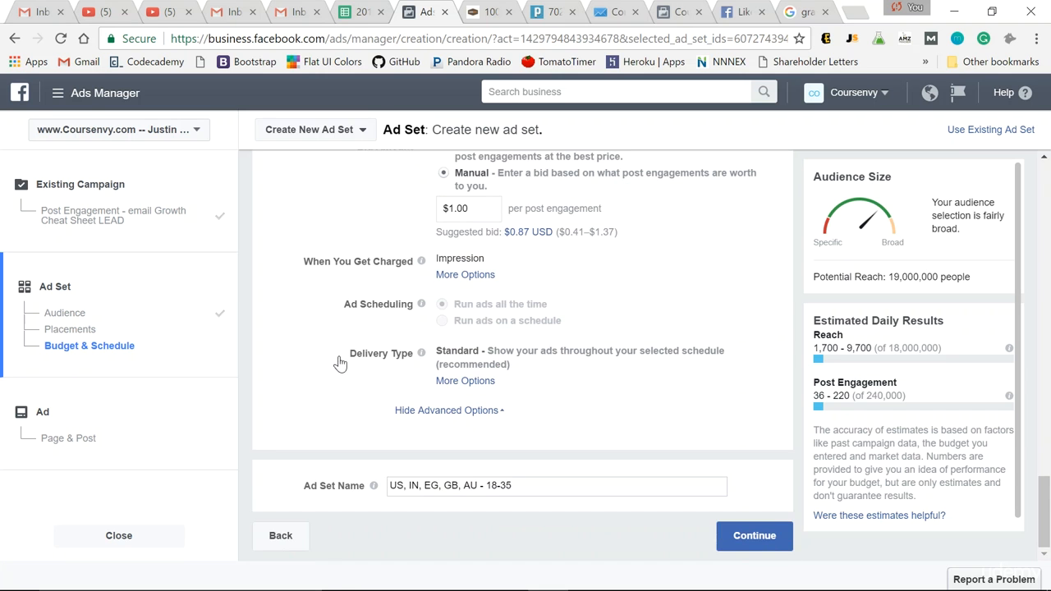
# Continue to the ad, turn on tracking of all conversions from the Facebook pixel, and place the order.
pyautogui.click(754, 536)
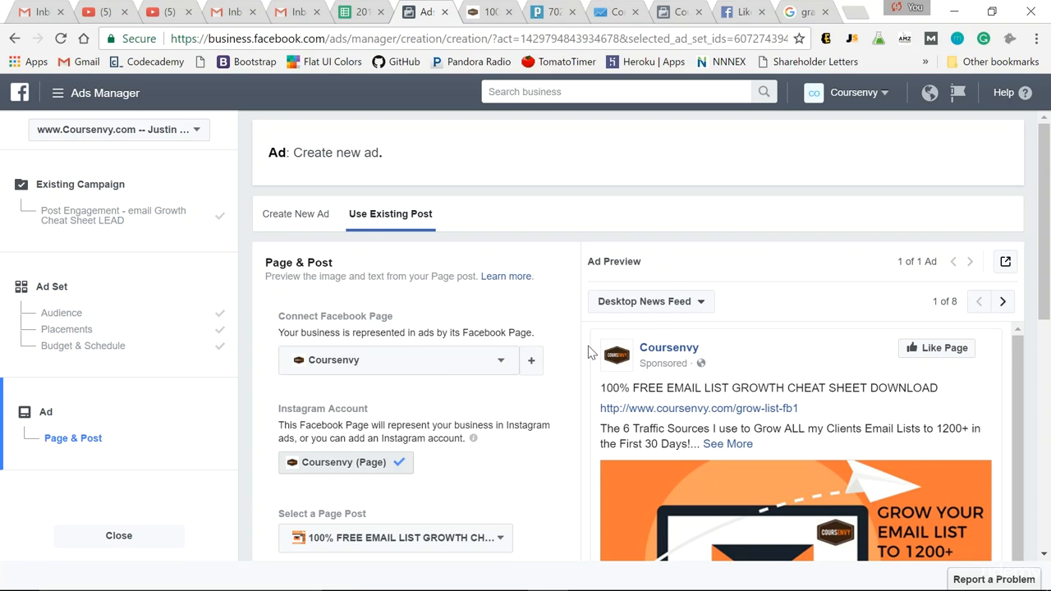
pyautogui.scroll(-5, 517, 344)
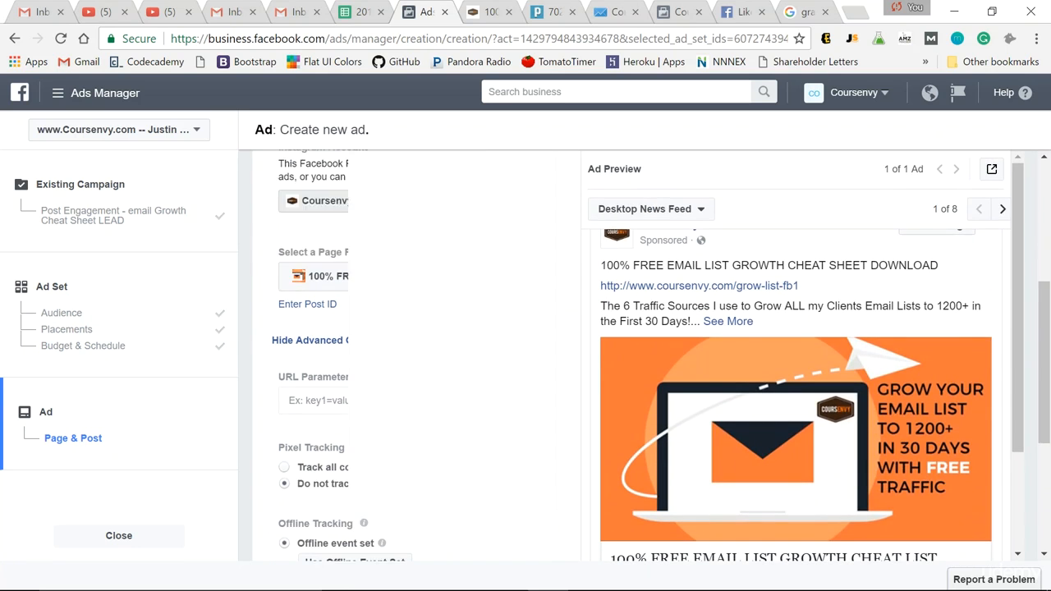
pyautogui.click(284, 440)
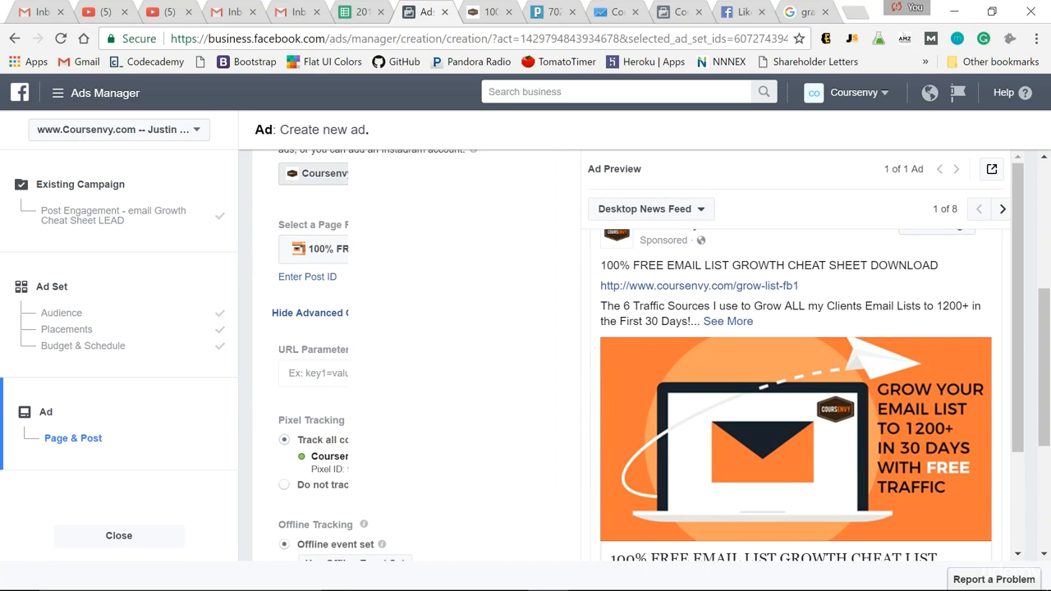
pyautogui.scroll(-3, 821, 386)
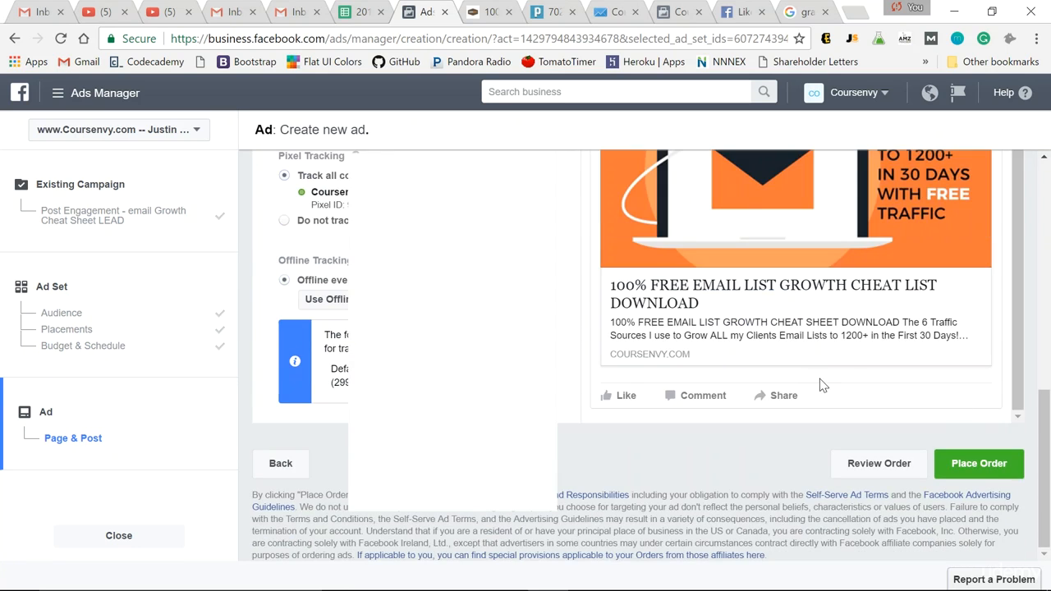
pyautogui.click(979, 465)
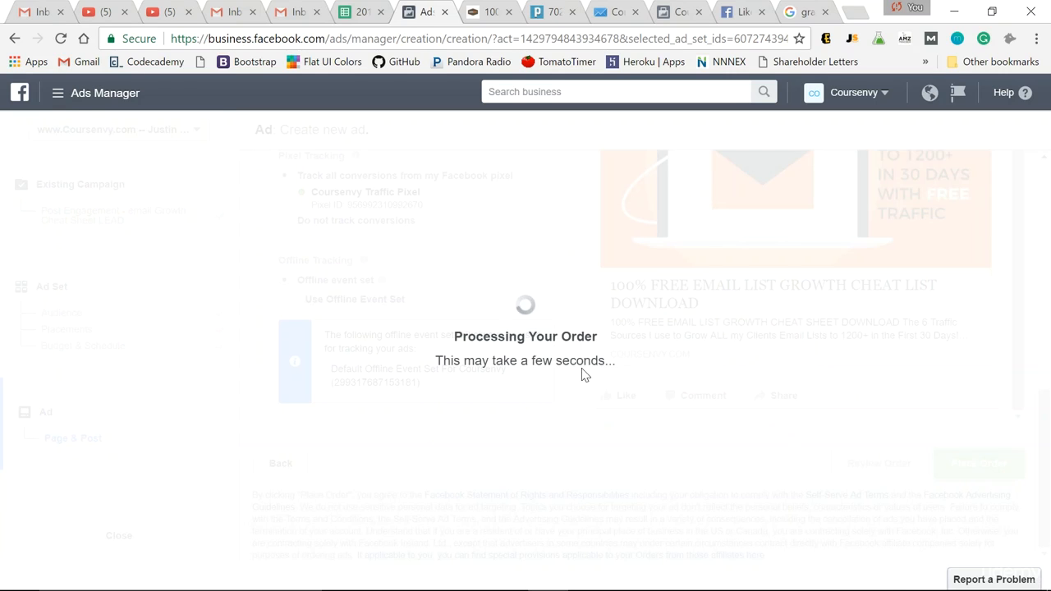
# Return to the Ads Manager overview and open the selected ad set "US, IN, GB, EG, AU - 18-35" for editing.
pyautogui.click(72, 96)
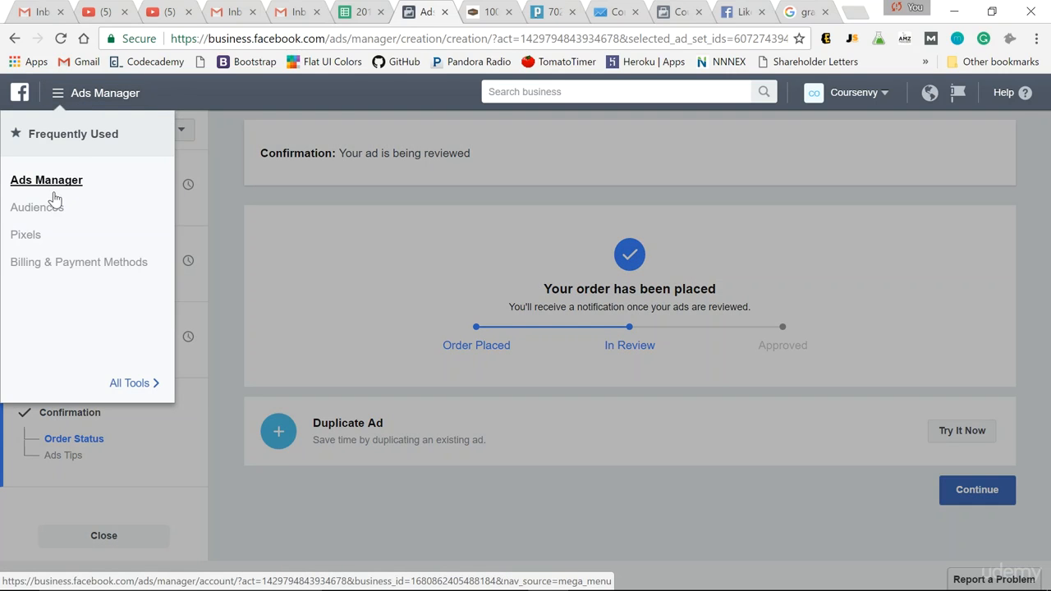
pyautogui.click(53, 196)
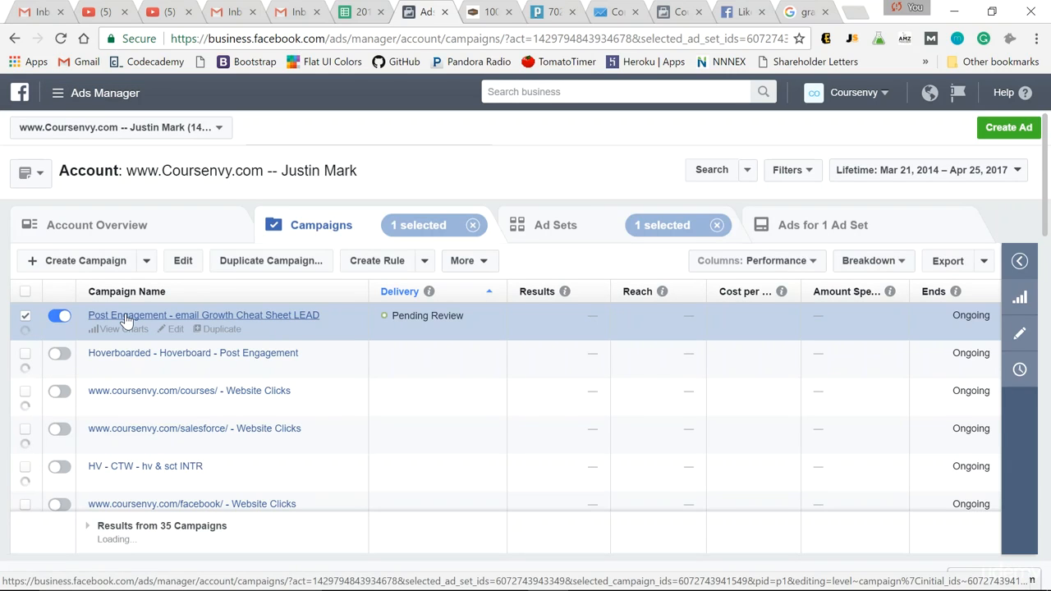
pyautogui.click(549, 225)
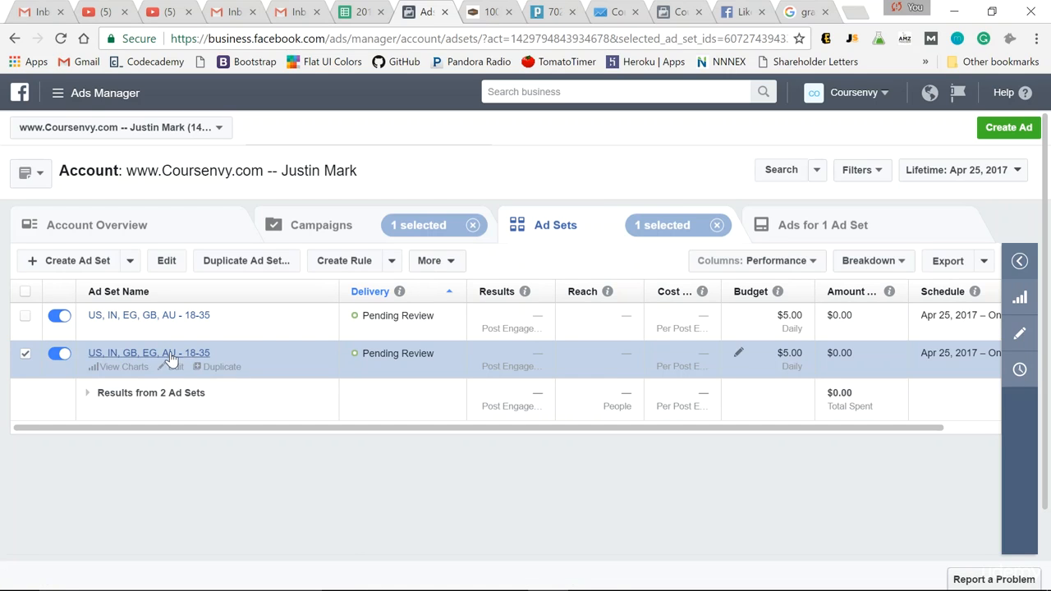
pyautogui.click(1021, 335)
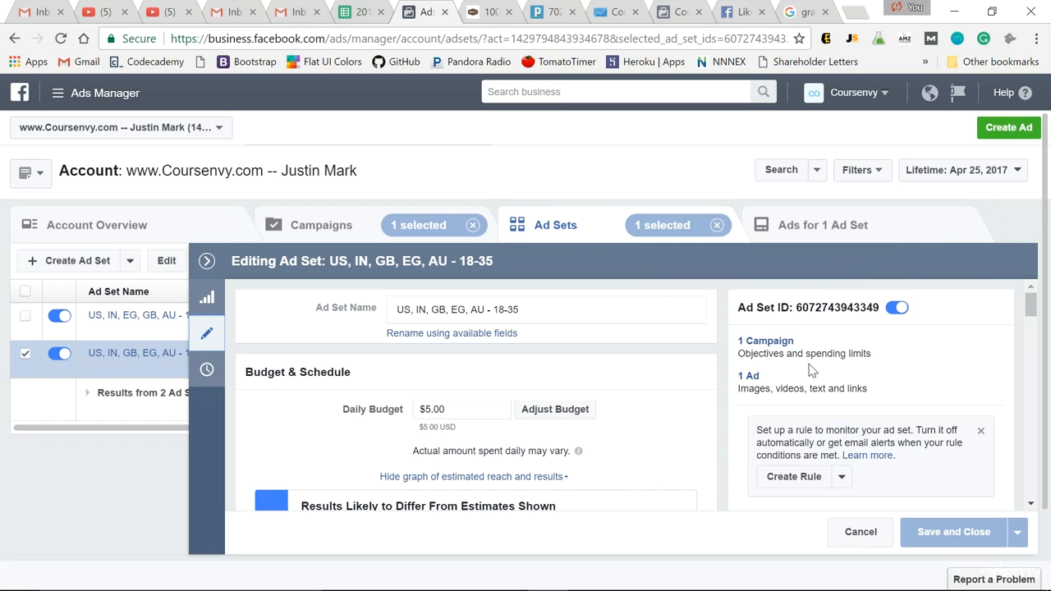
# Review the ad set's potential reach and targeted interests, and save it under the new name "15k frank & grant".
pyautogui.scroll(-10, 594, 359)
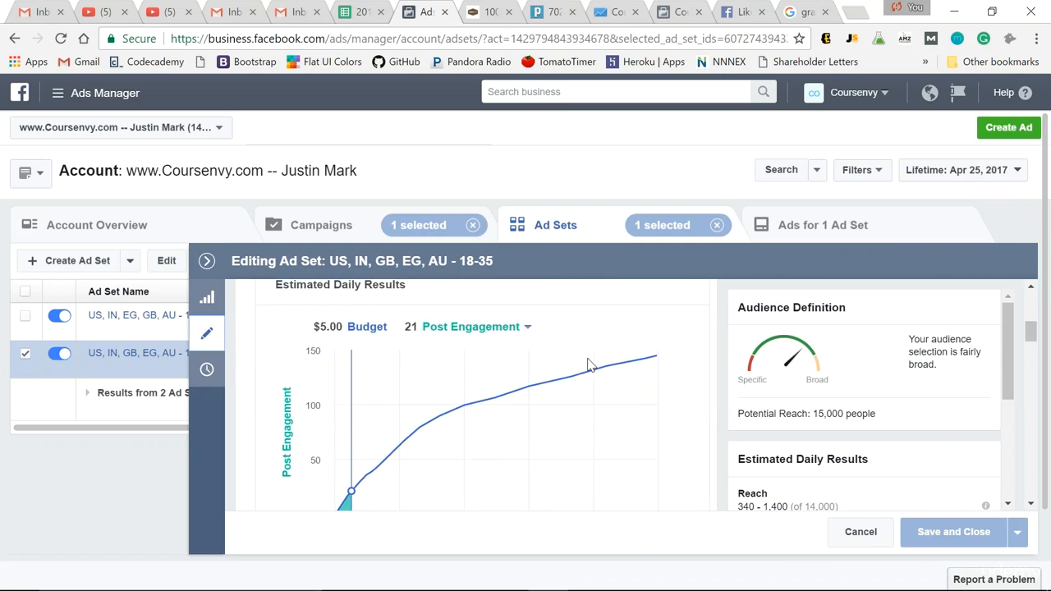
pyautogui.scroll(-5, 575, 382)
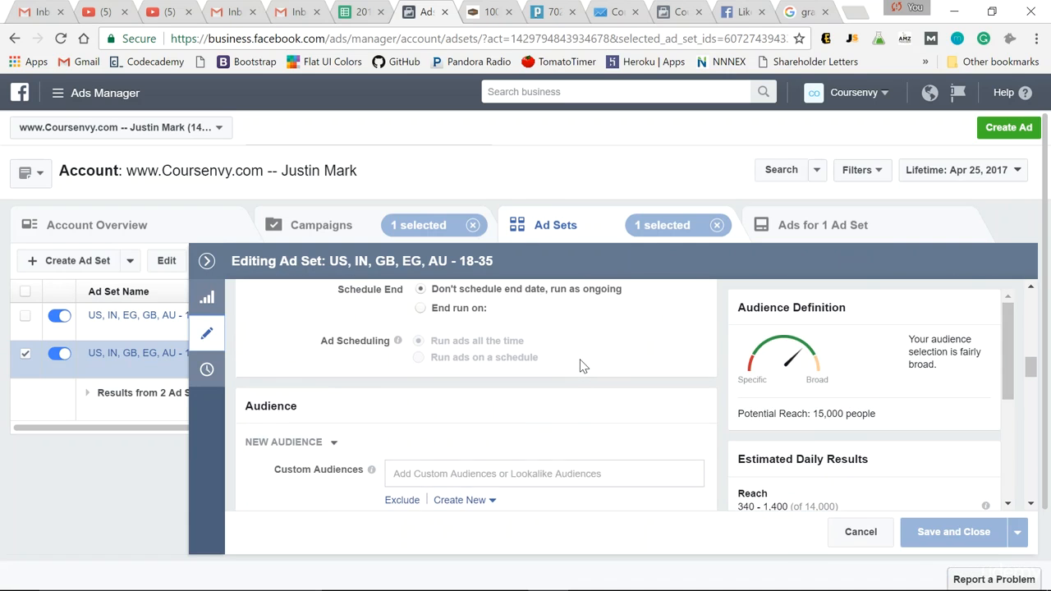
pyautogui.scroll(-2, 493, 390)
pyautogui.scroll(-5, 321, 433)
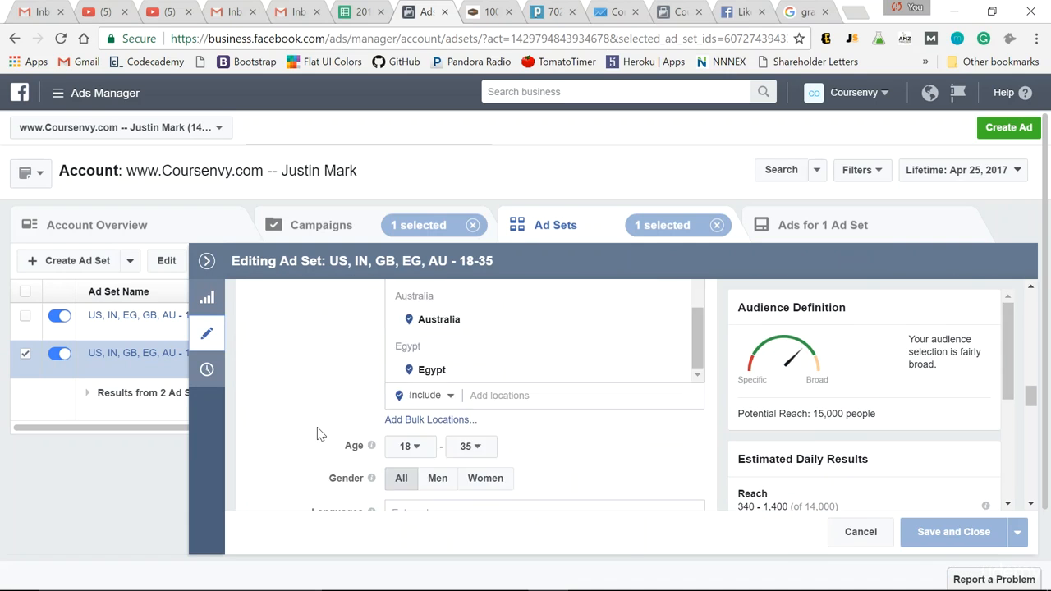
pyautogui.scroll(-2, 321, 433)
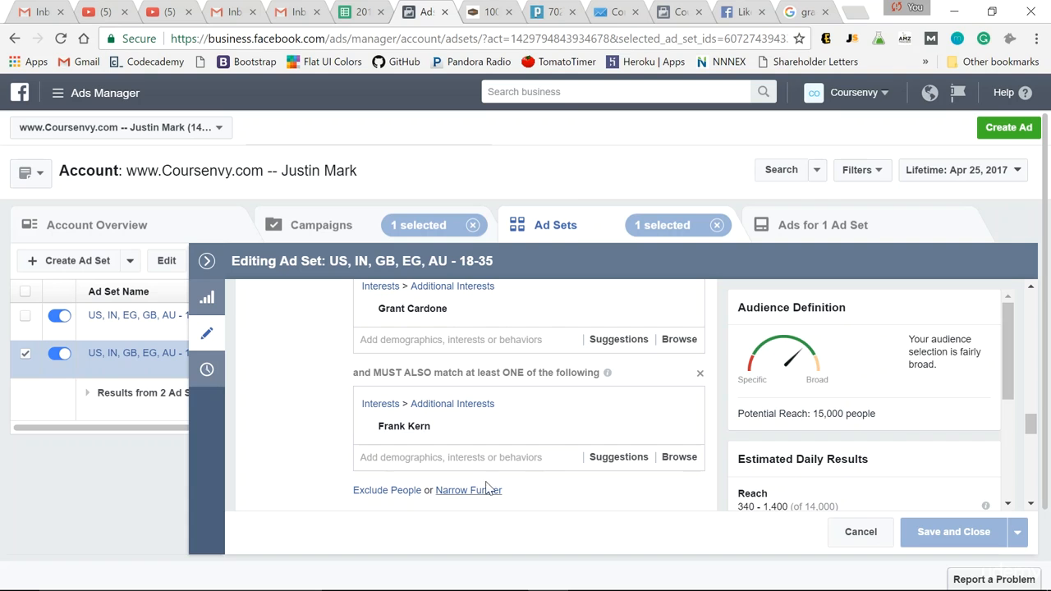
pyautogui.scroll(10, 336, 406)
pyautogui.scroll(2, 370, 413)
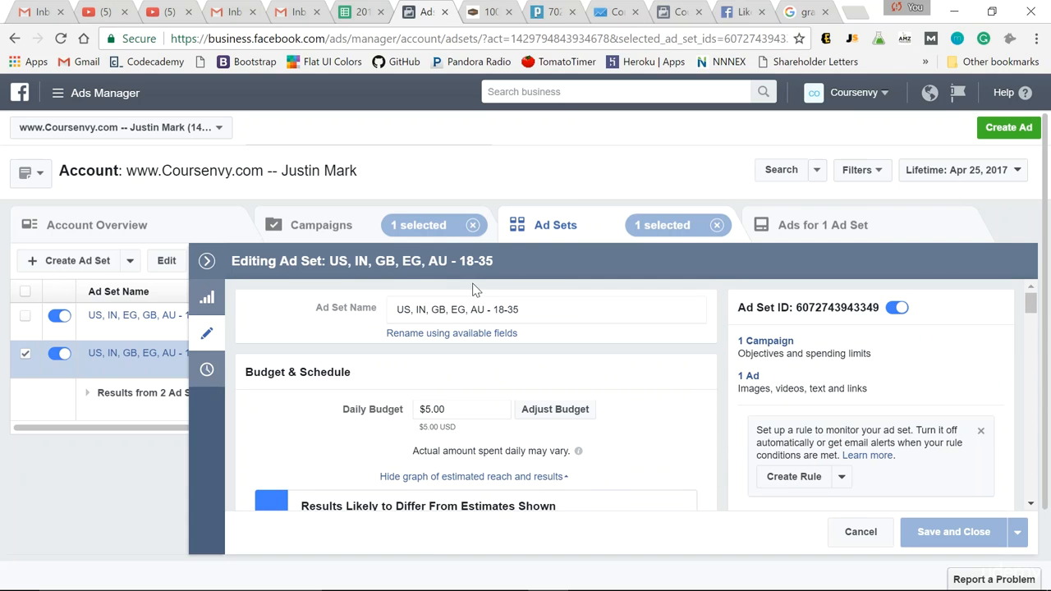
pyautogui.tripleClick(517, 309)
pyautogui.write('15k fra')
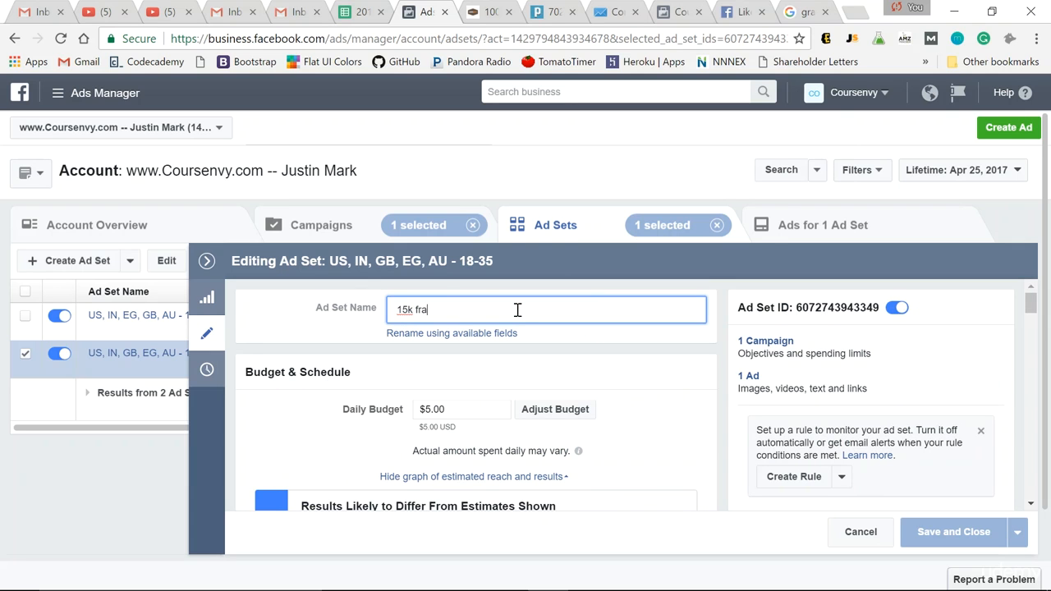
pyautogui.write('nk & ')
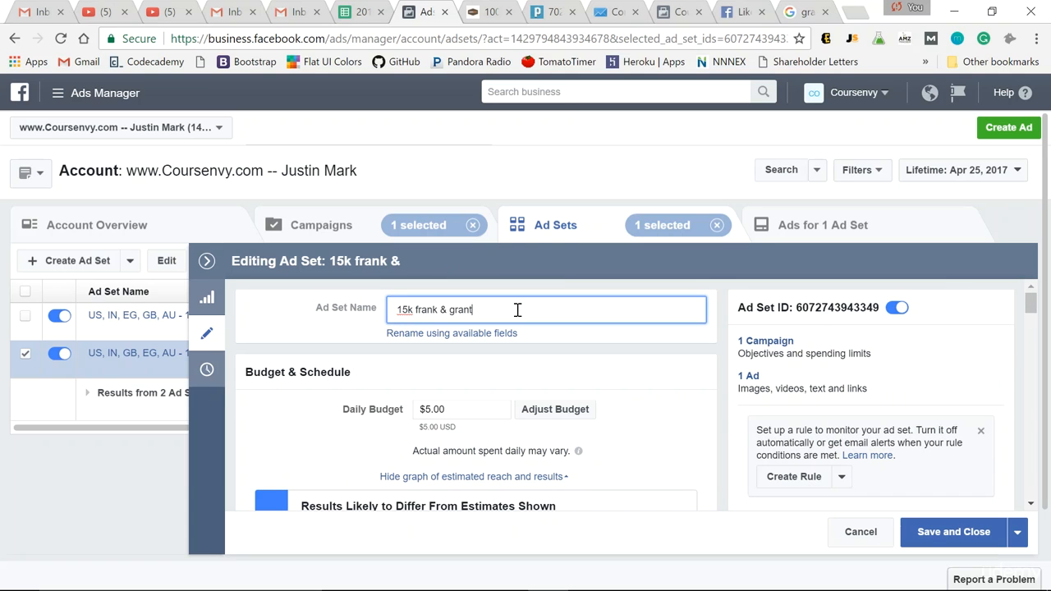
pyautogui.write('grant')
pyautogui.click(960, 542)
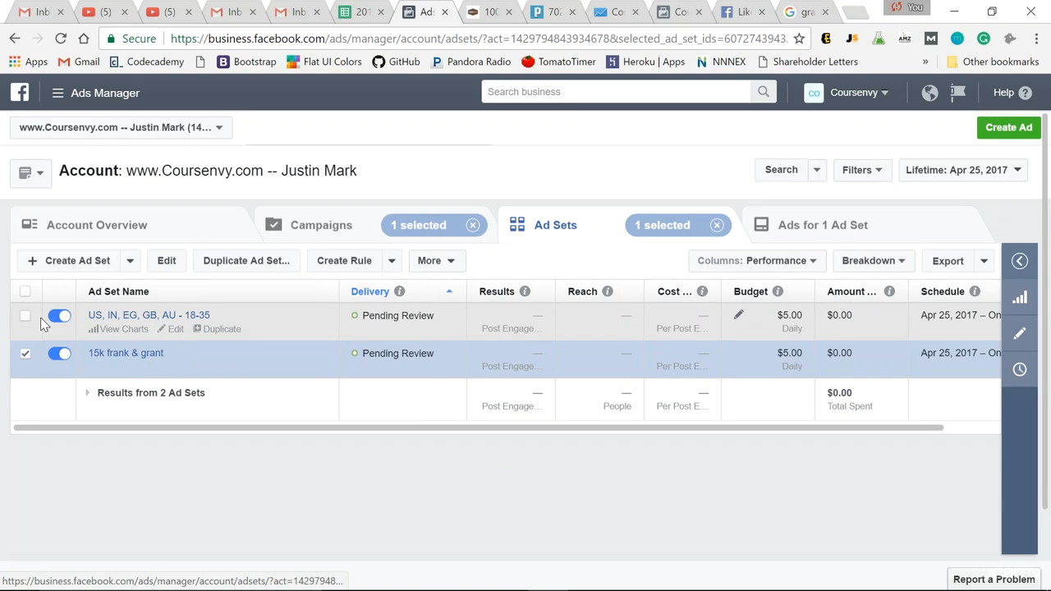
# Check the potential reach and targeted interests of the ad set "US, IN, EG, GB, AU - 18-35", and save it under the name "19mil Grant".
pyautogui.click(186, 321)
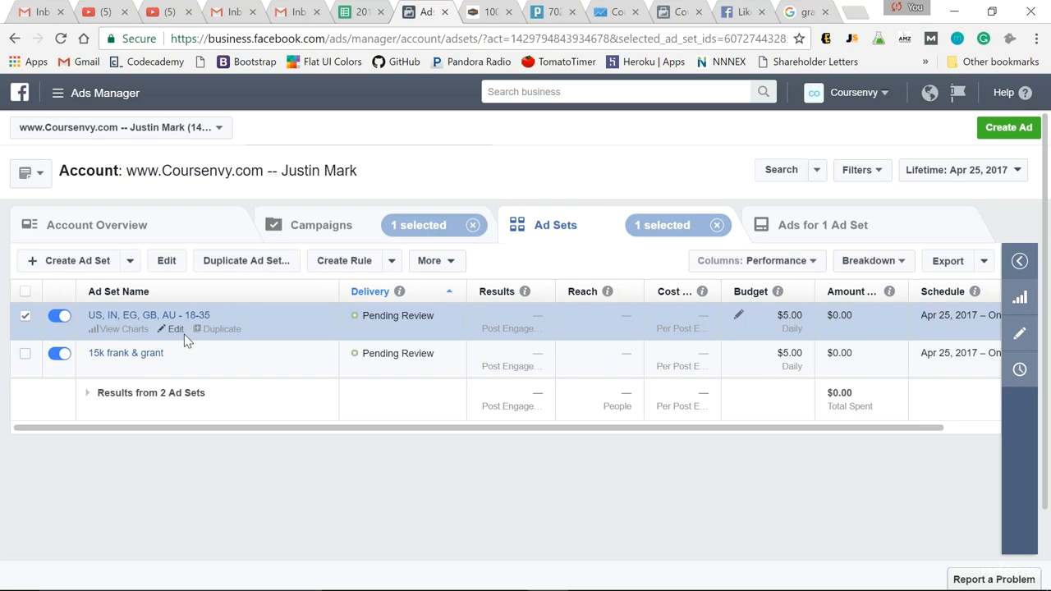
pyautogui.click(1017, 337)
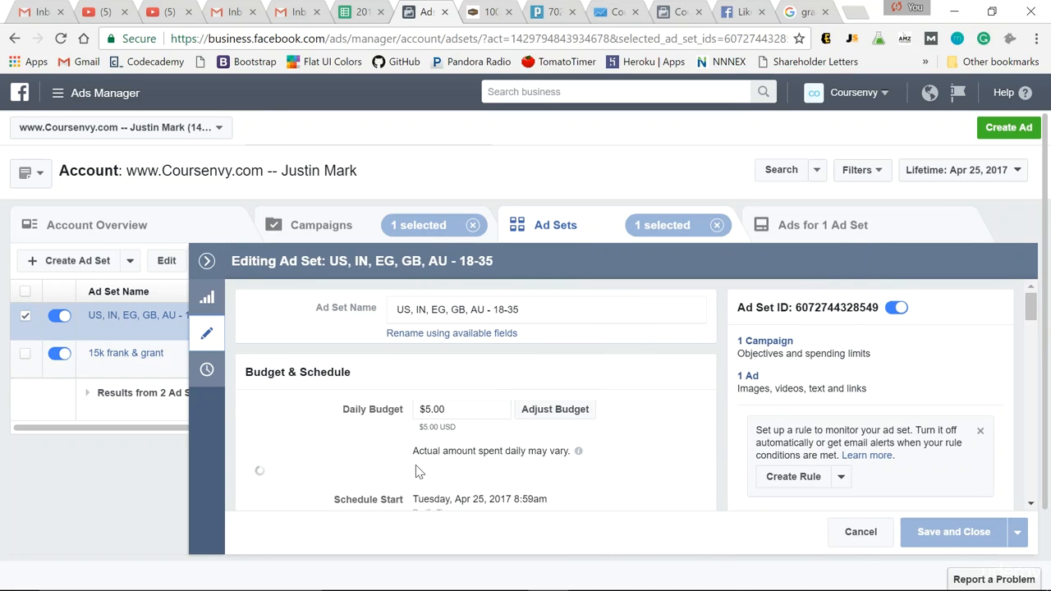
pyautogui.scroll(-10, 349, 423)
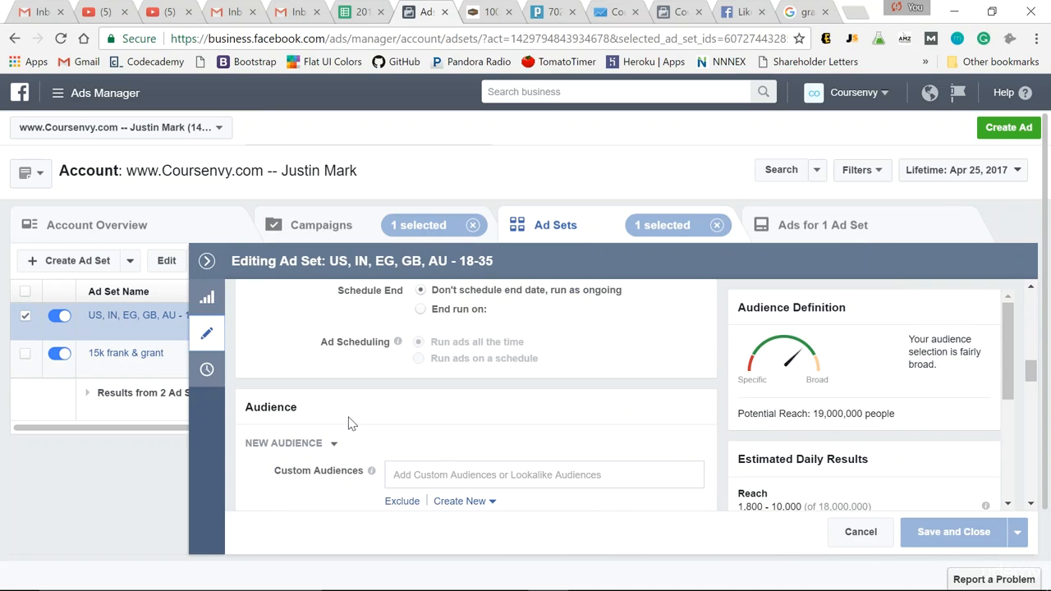
pyautogui.scroll(-6, 345, 417)
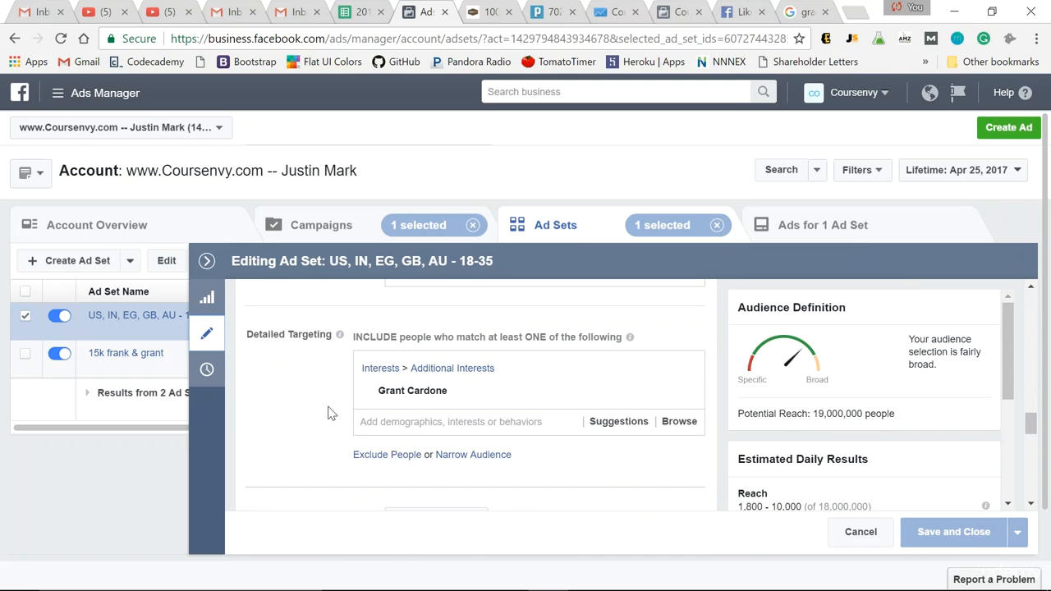
pyautogui.scroll(15, 403, 411)
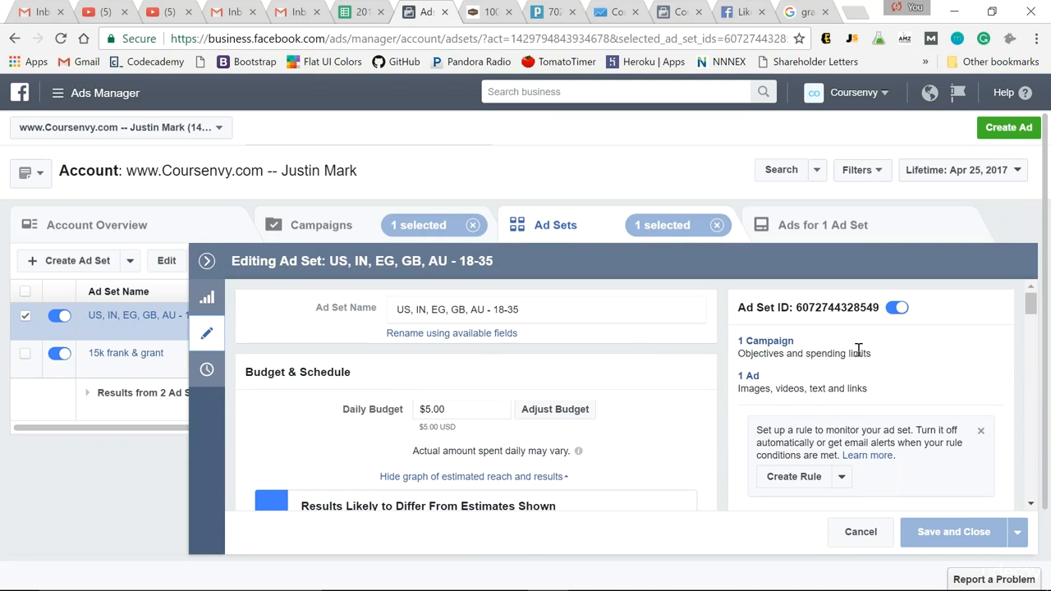
pyautogui.scroll(-5, 859, 349)
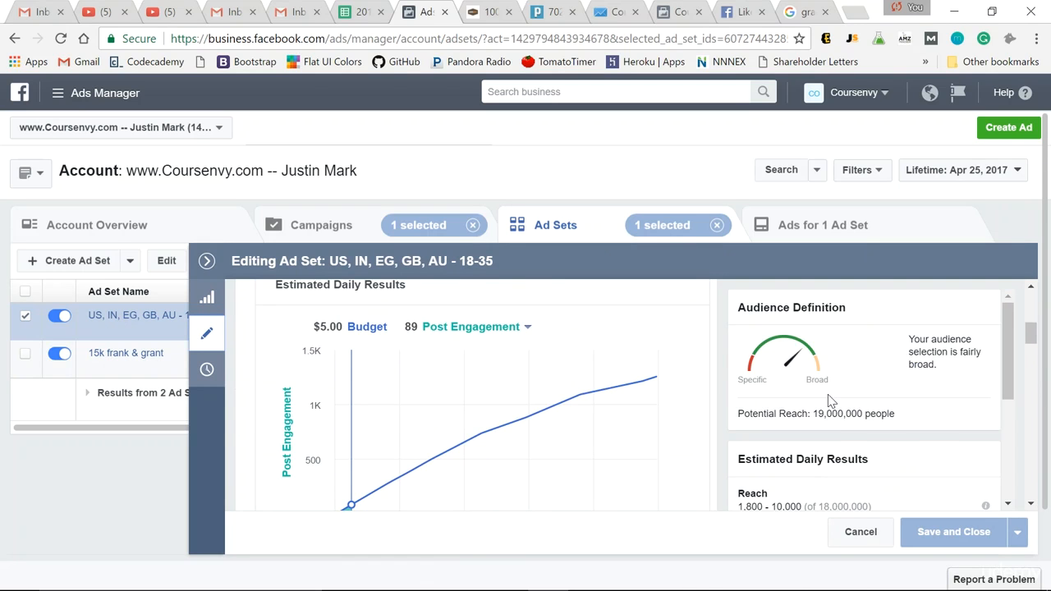
pyautogui.scroll(5, 832, 402)
pyautogui.moveTo(540, 313); pyautogui.dragTo(327, 321)
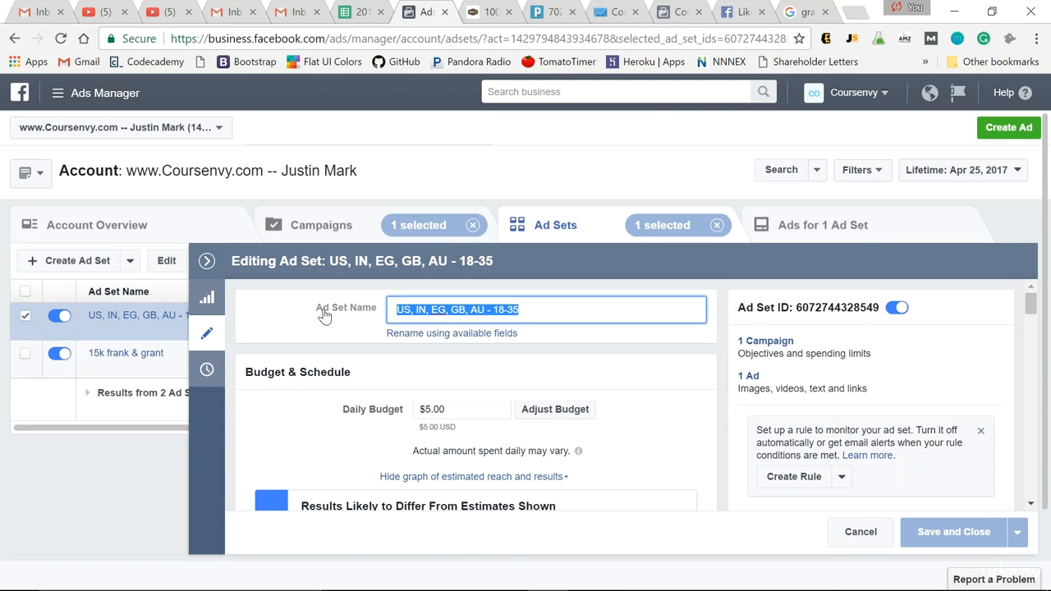
pyautogui.write('19mil Grant')
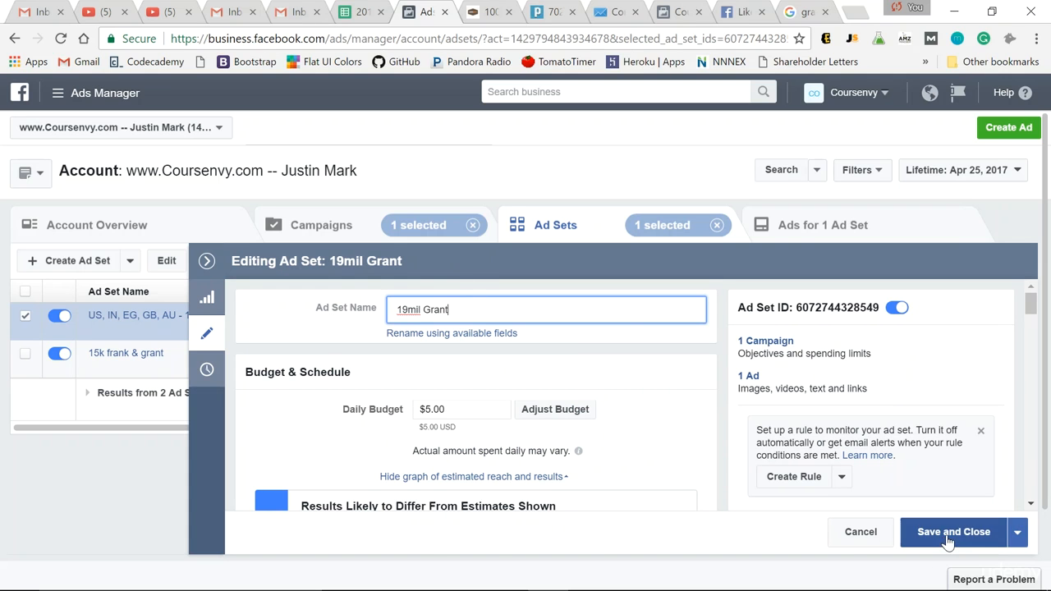
pyautogui.click(953, 532)
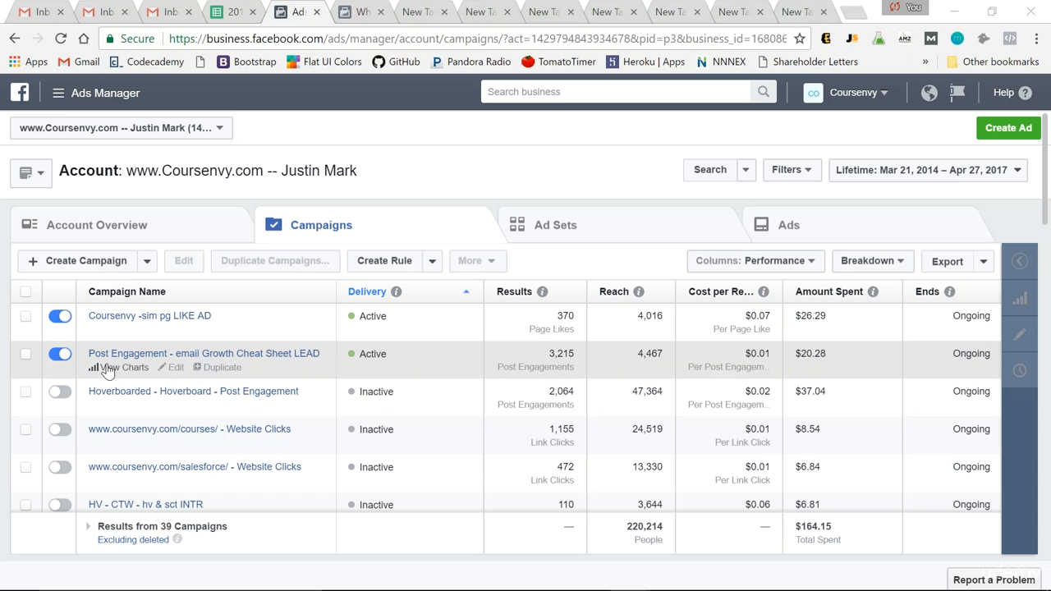
# Open the ad sets of the "Post Engagement - email Growth Cheat Sheet LEAD" campaign and turn off the ad set "15k frank & grant".
pyautogui.click(24, 356)
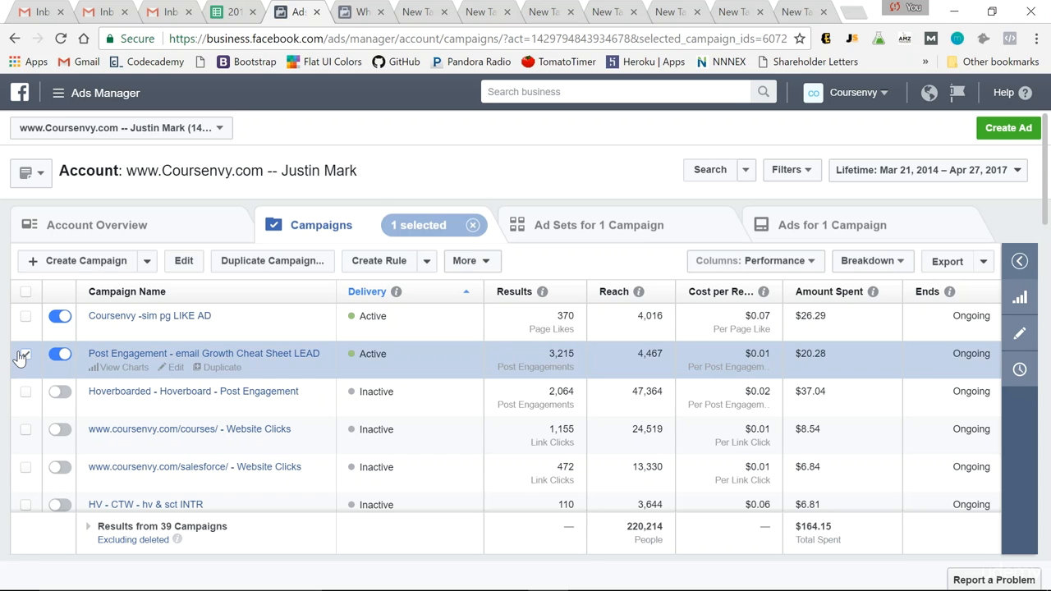
pyautogui.click(218, 354)
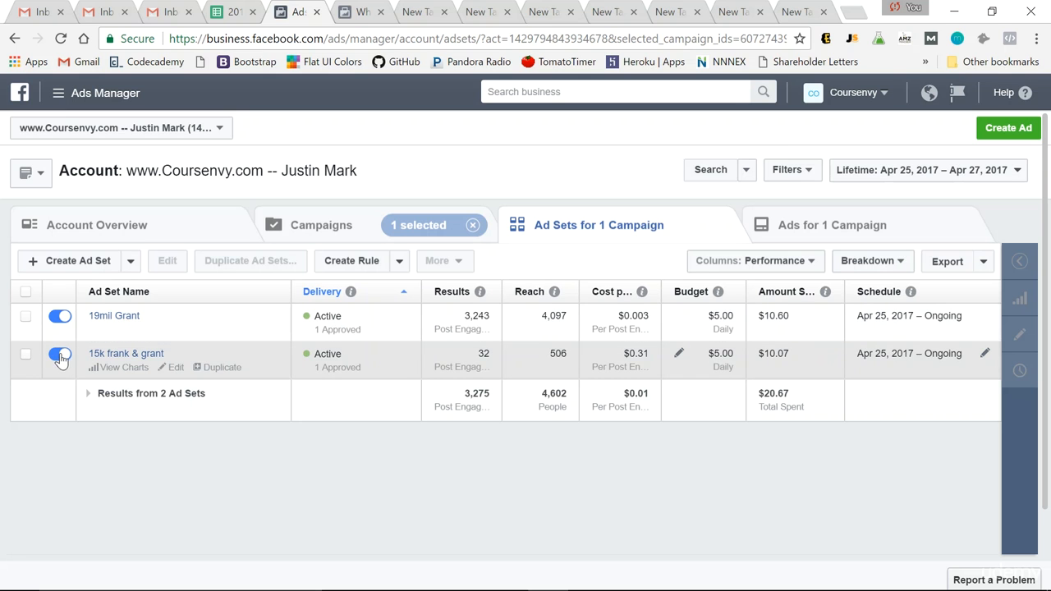
pyautogui.click(60, 355)
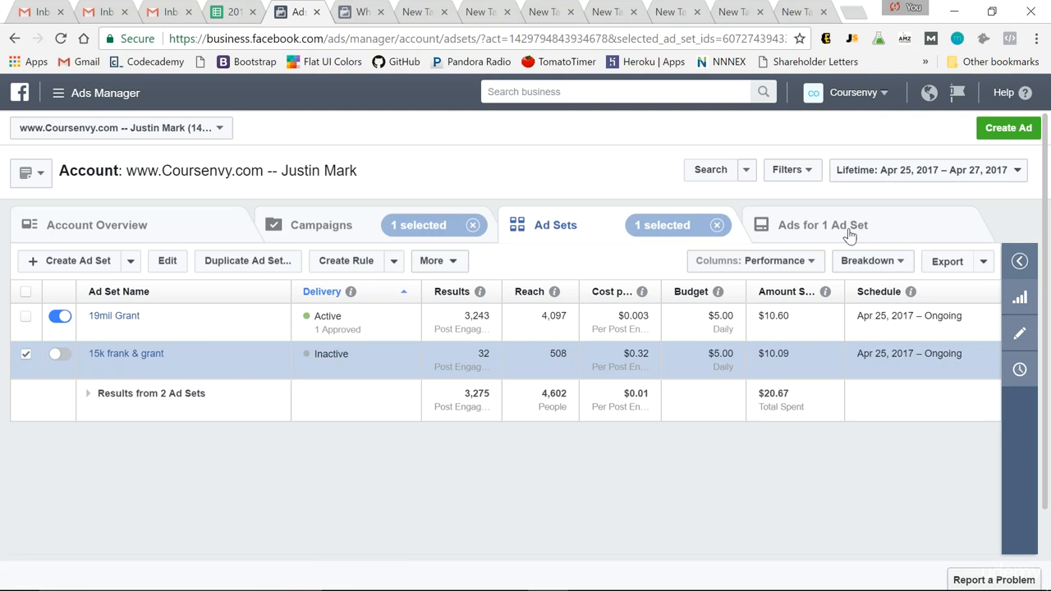
# Open the ad in the "19mil Grant" ad set, review its page post and preview, and close it without saving.
pyautogui.click(25, 354)
pyautogui.click(25, 317)
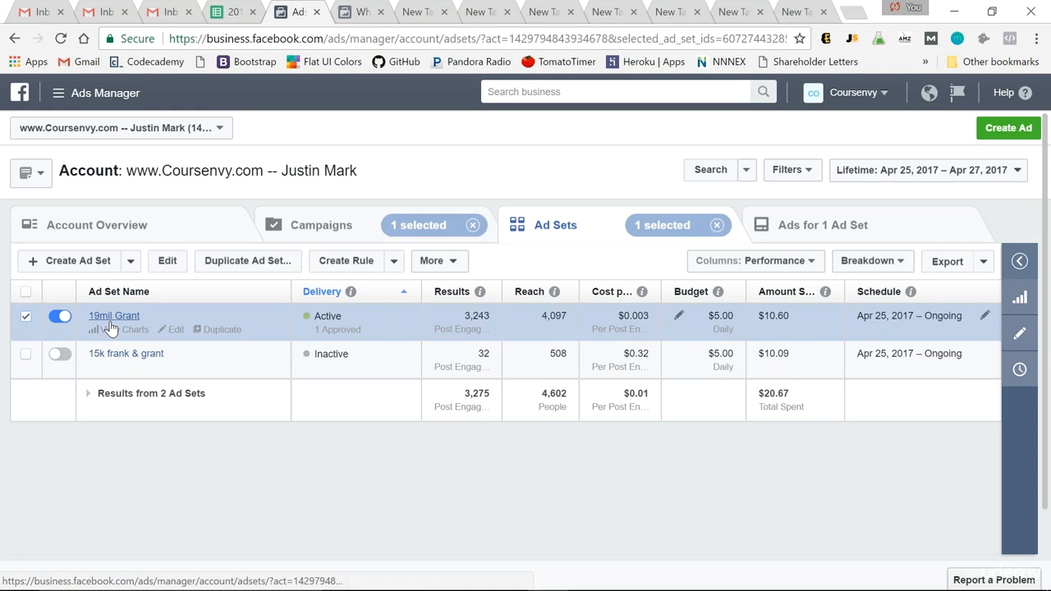
pyautogui.click(869, 230)
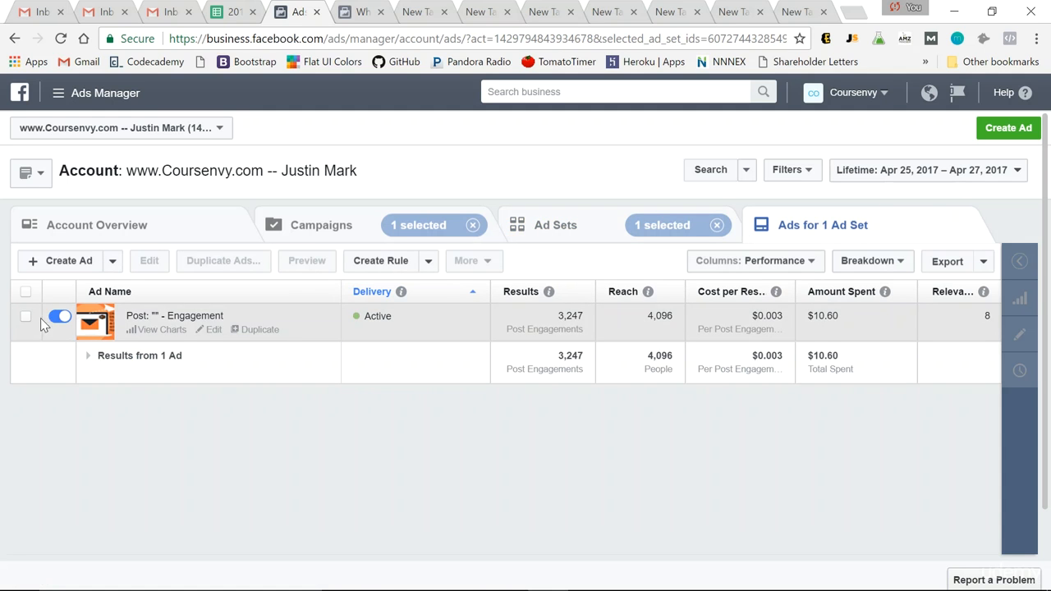
pyautogui.click(210, 329)
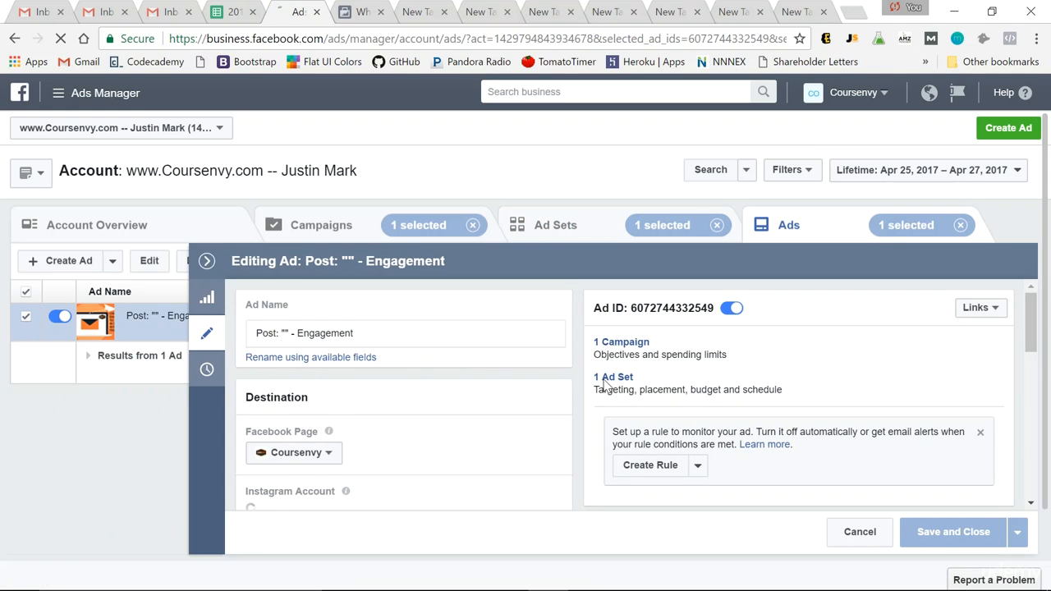
pyautogui.scroll(-4, 488, 364)
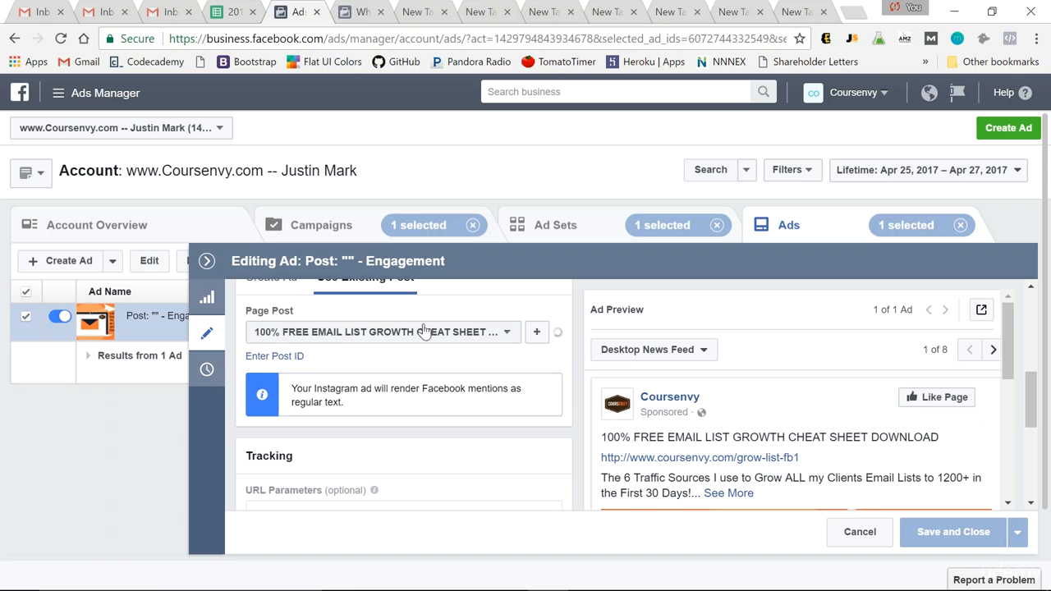
pyautogui.scroll(4, 691, 425)
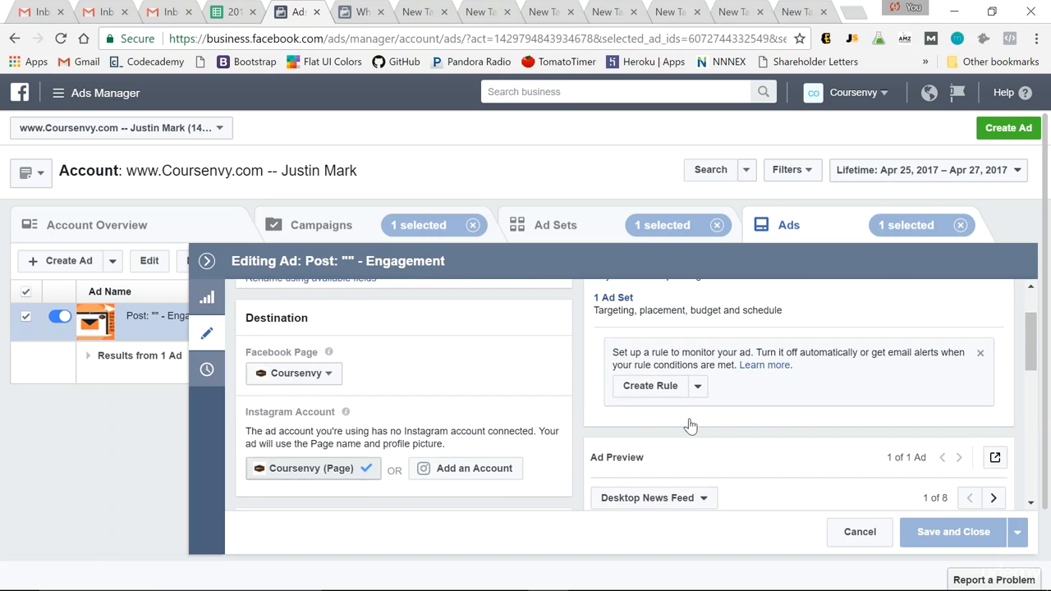
pyautogui.scroll(-3, 639, 369)
pyautogui.scroll(-1, 772, 336)
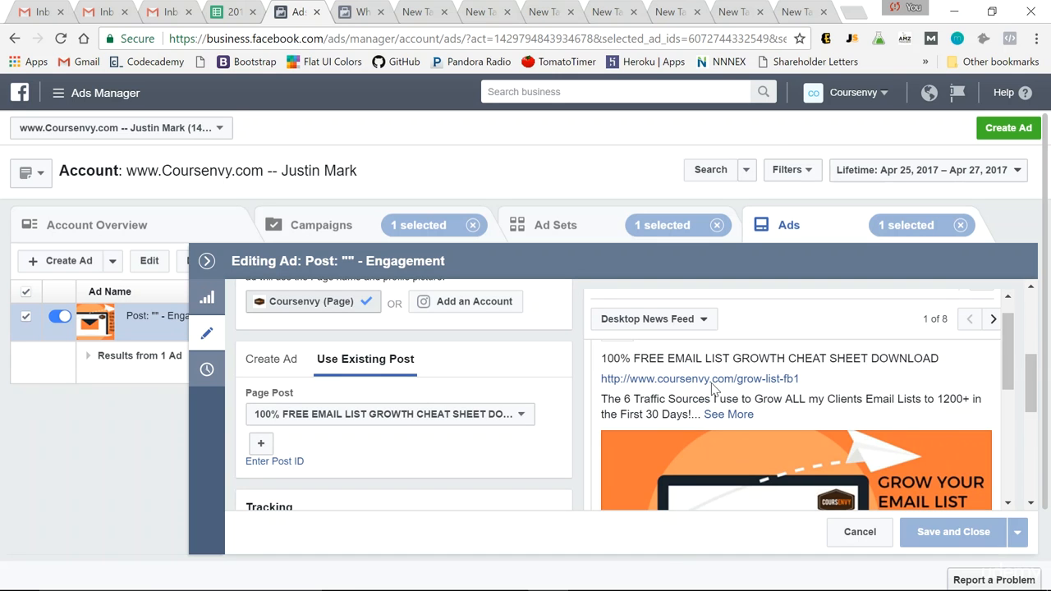
pyautogui.click(860, 533)
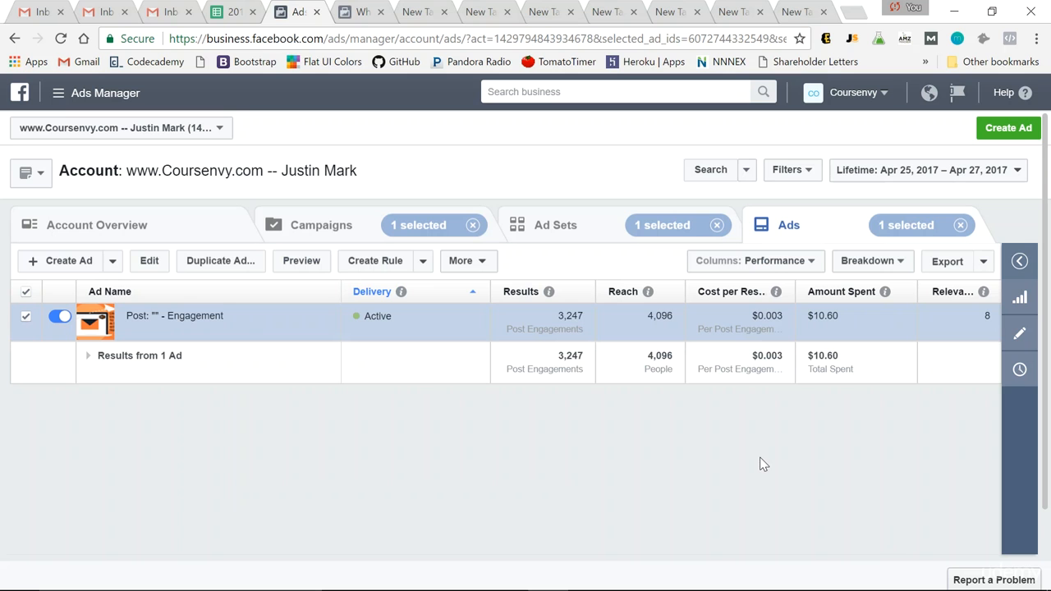
# Start a new ad in the "19mil Grant" ad set using the existing page post "Check out the TOP LANDING PAGES of 2017 so far...".
pyautogui.click(56, 261)
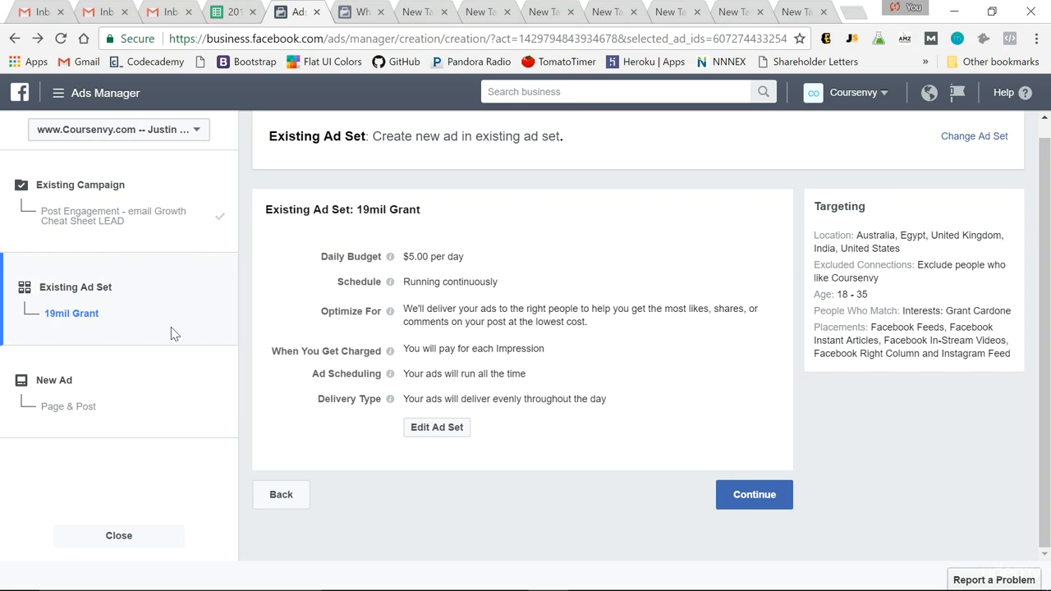
pyautogui.click(750, 496)
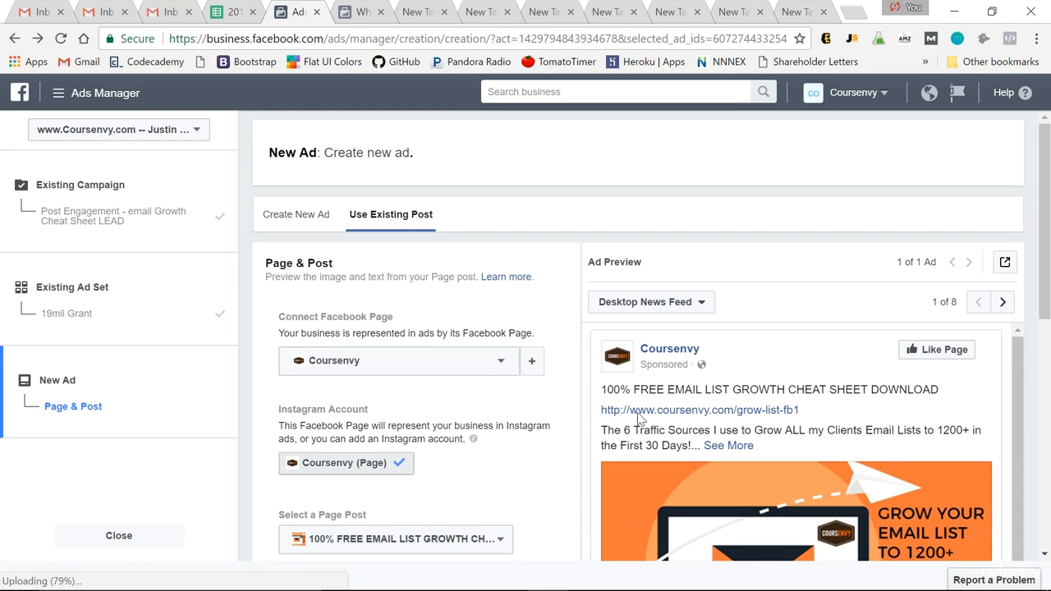
pyautogui.click(485, 539)
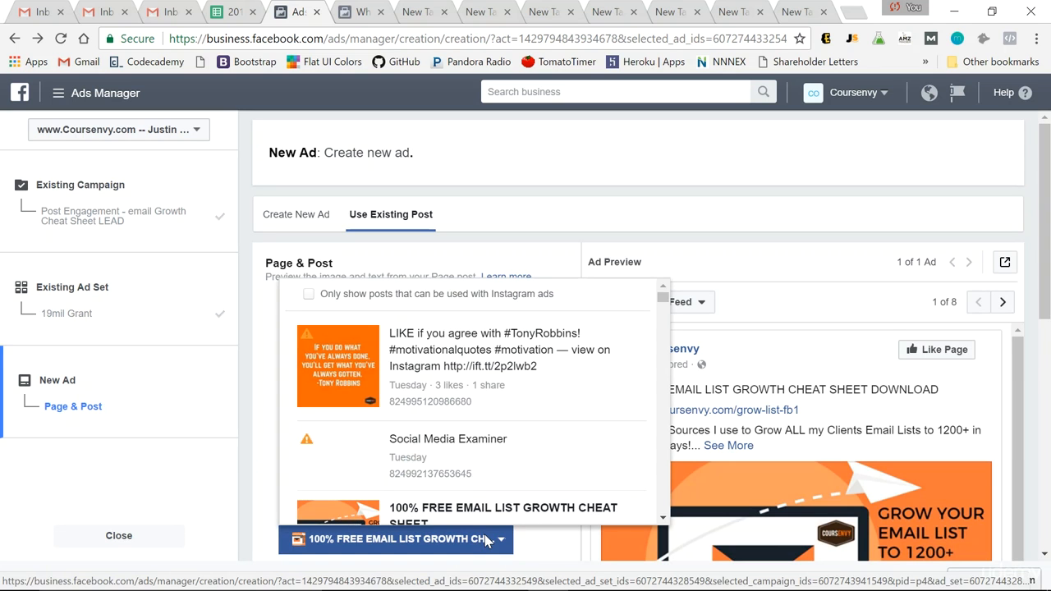
pyautogui.scroll(-10, 593, 353)
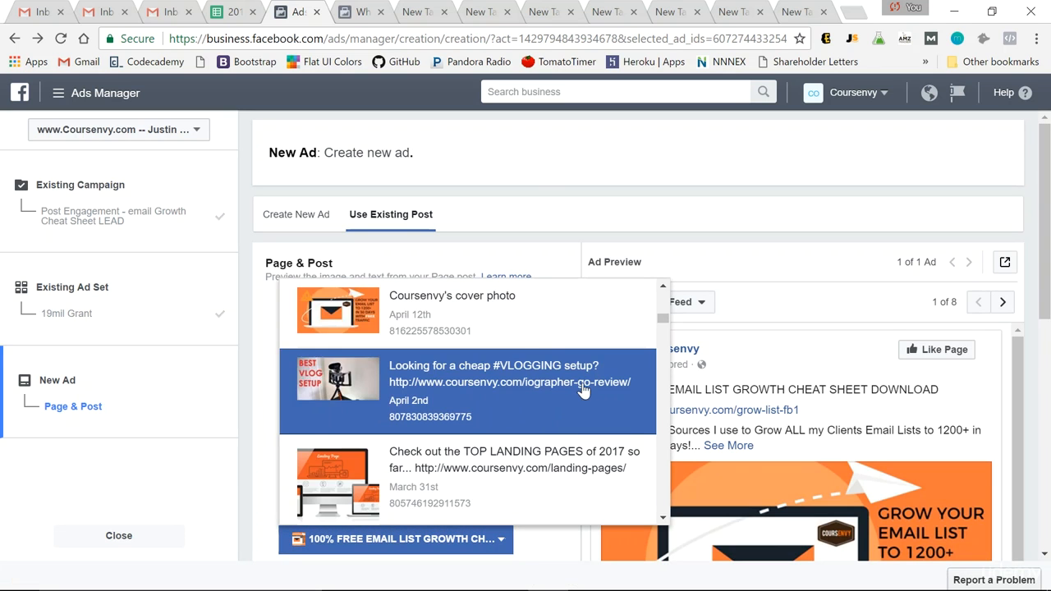
pyautogui.scroll(-2, 593, 353)
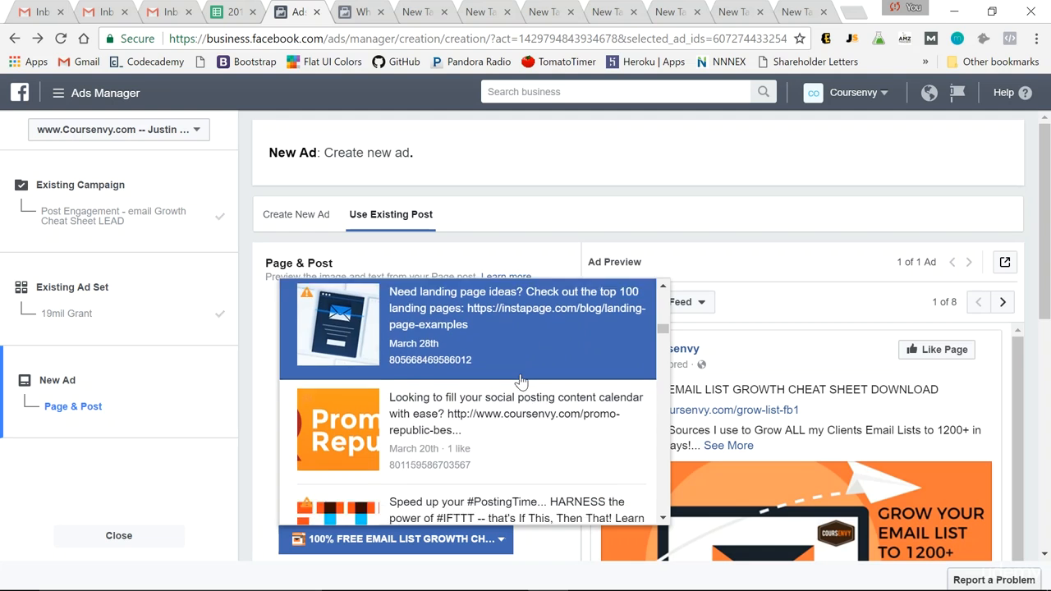
pyautogui.scroll(5, 519, 386)
pyautogui.scroll(-4, 524, 396)
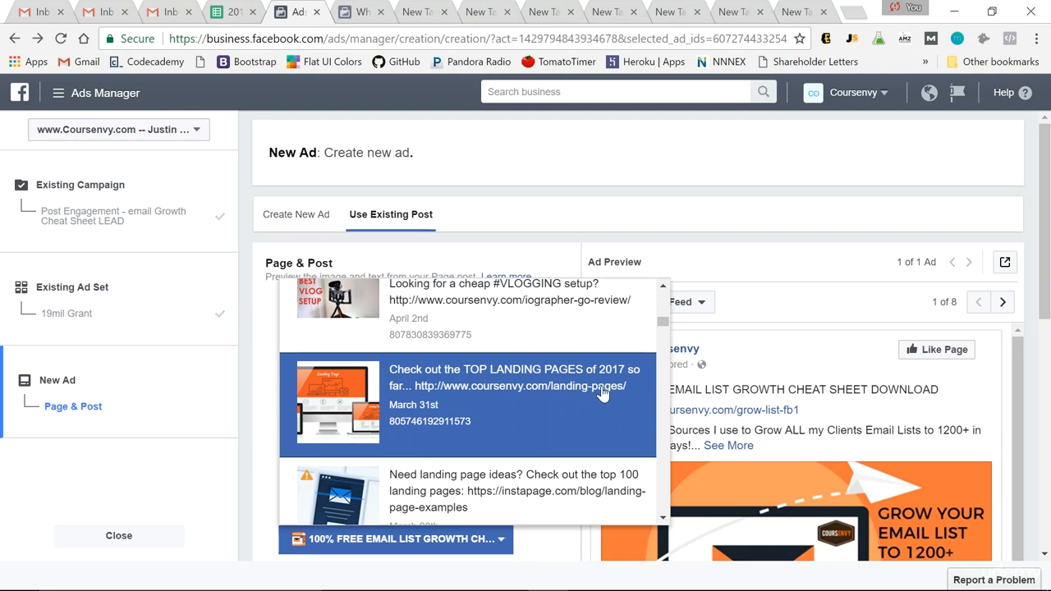
pyautogui.click(567, 415)
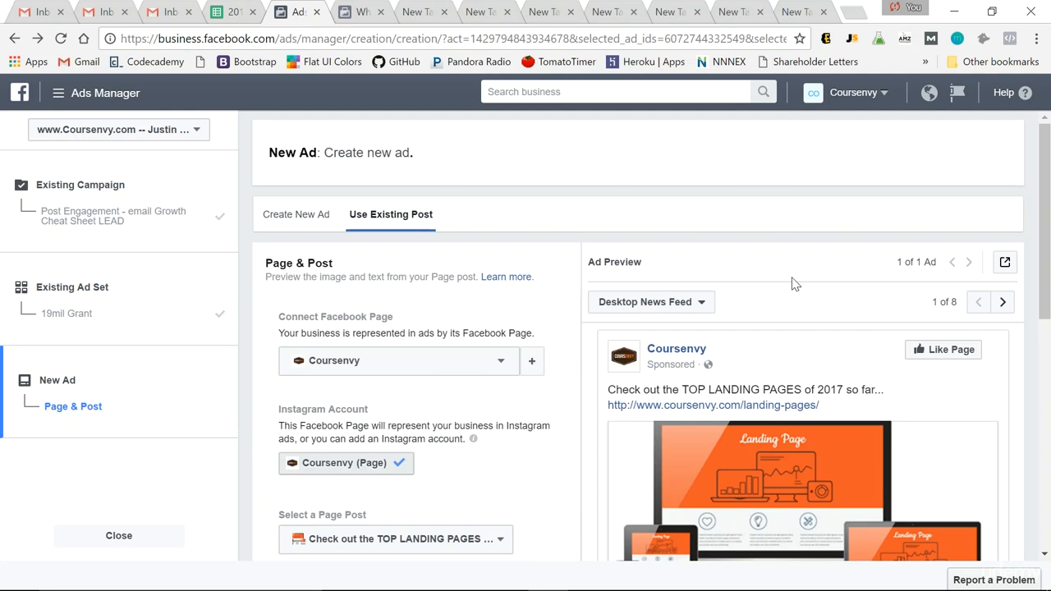
# Place the order for the new landing pages ad and return to the campaign overview.
pyautogui.scroll(-10, 791, 282)
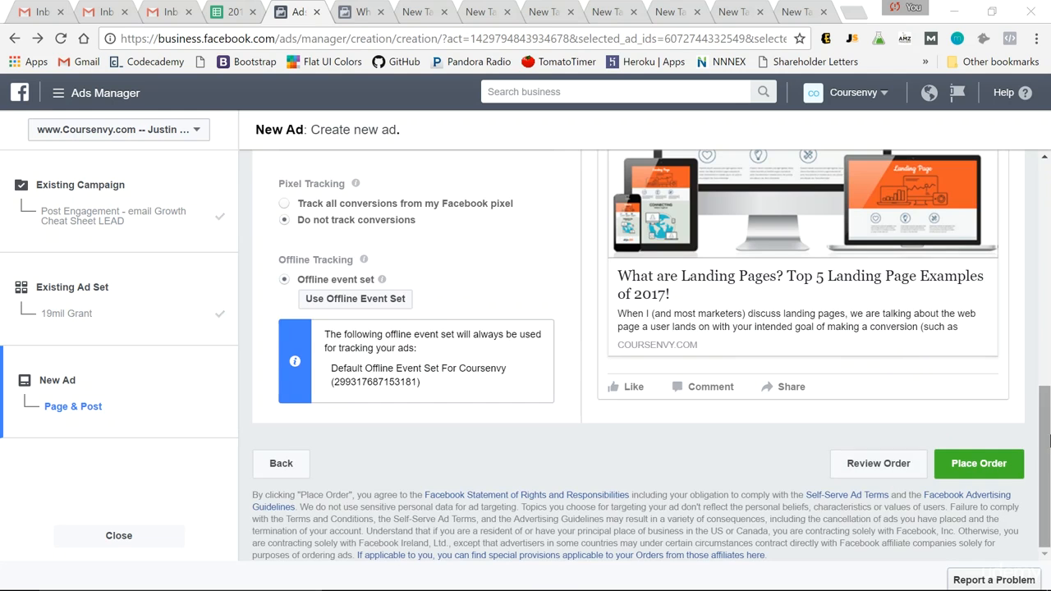
pyautogui.click(973, 465)
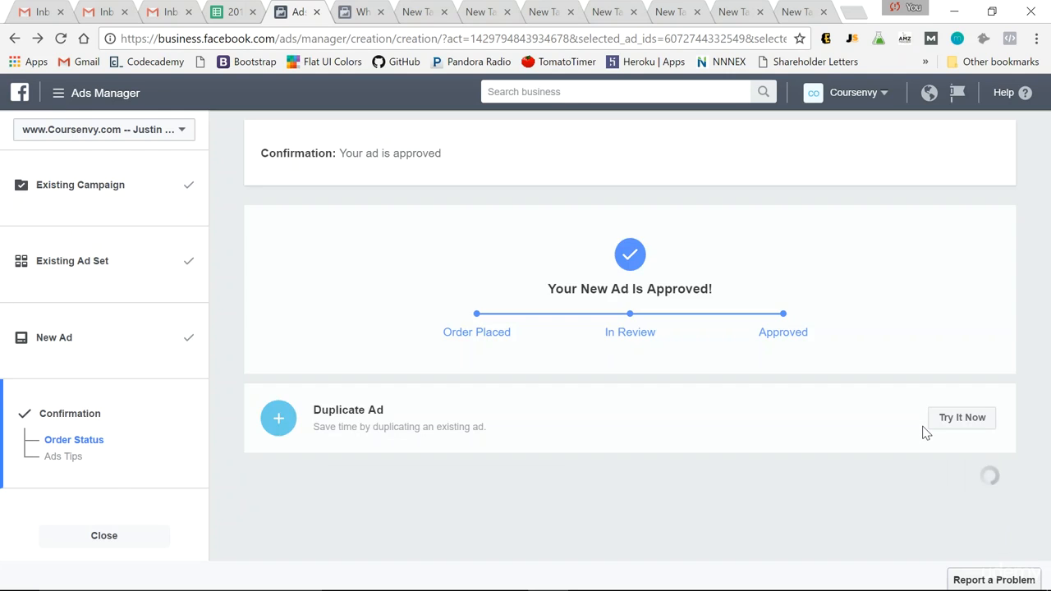
pyautogui.click(975, 476)
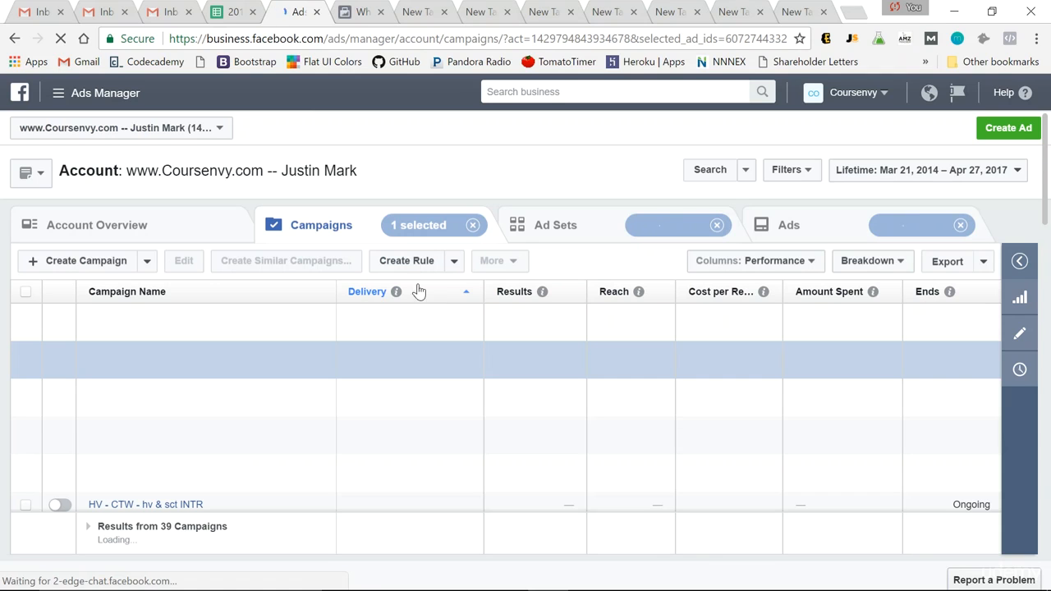
# Check the delivery status of the new landing pages ad and its "19mil Grant" ad set.
pyautogui.click(841, 227)
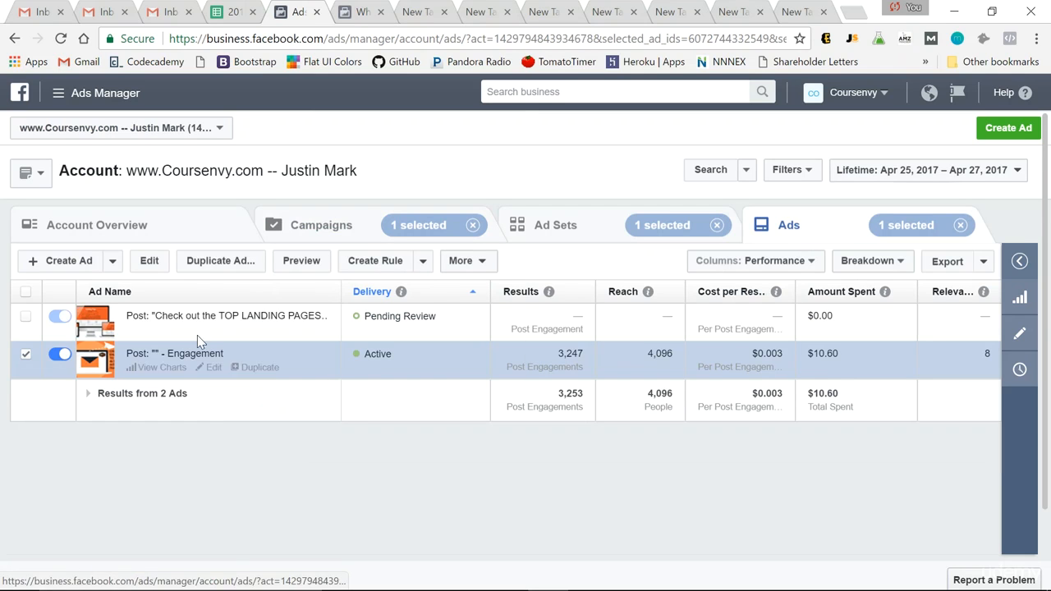
pyautogui.click(563, 225)
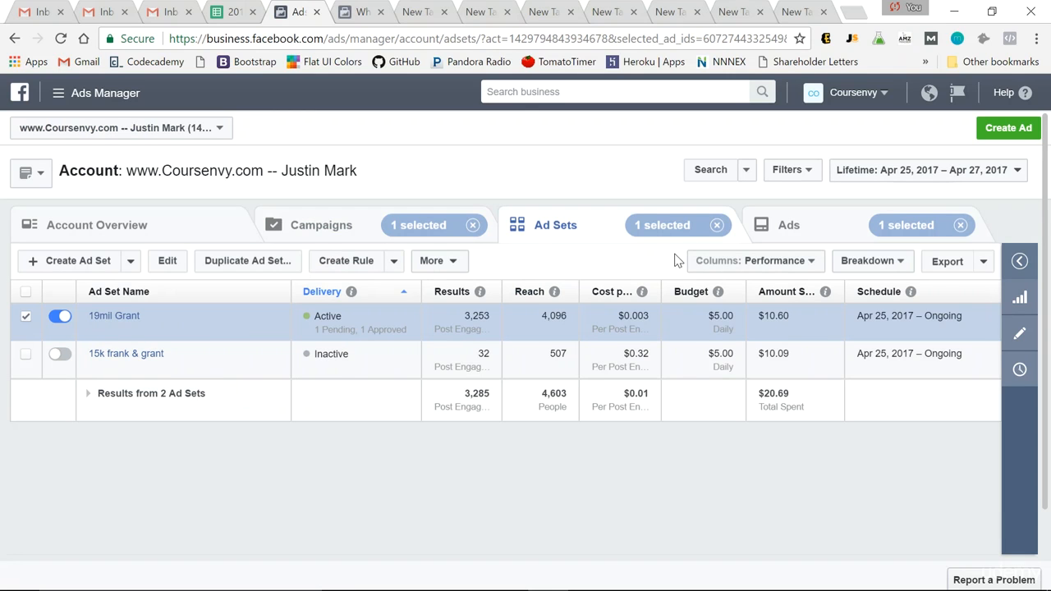
pyautogui.click(789, 225)
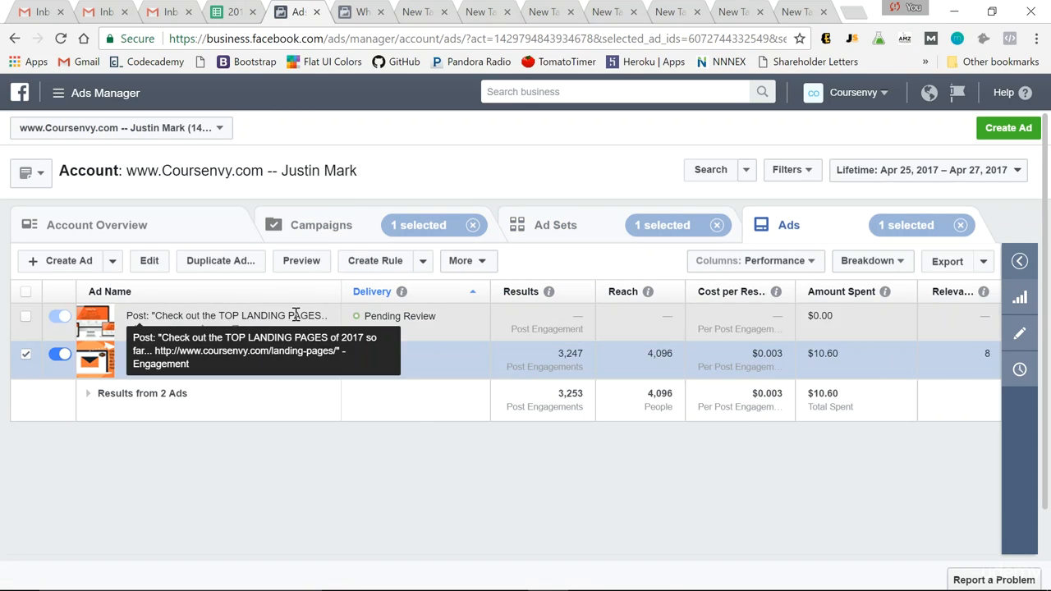